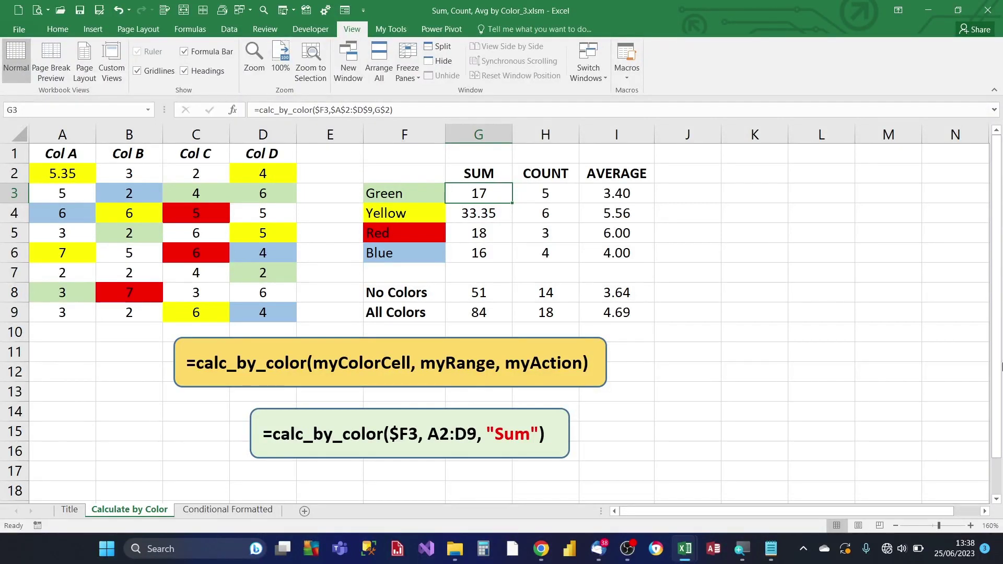
Step: Recalculate the sheet repeatedly with F9 until totals read Green 17, Yellow 28.35, Red 12, Blue 16
key("F9")
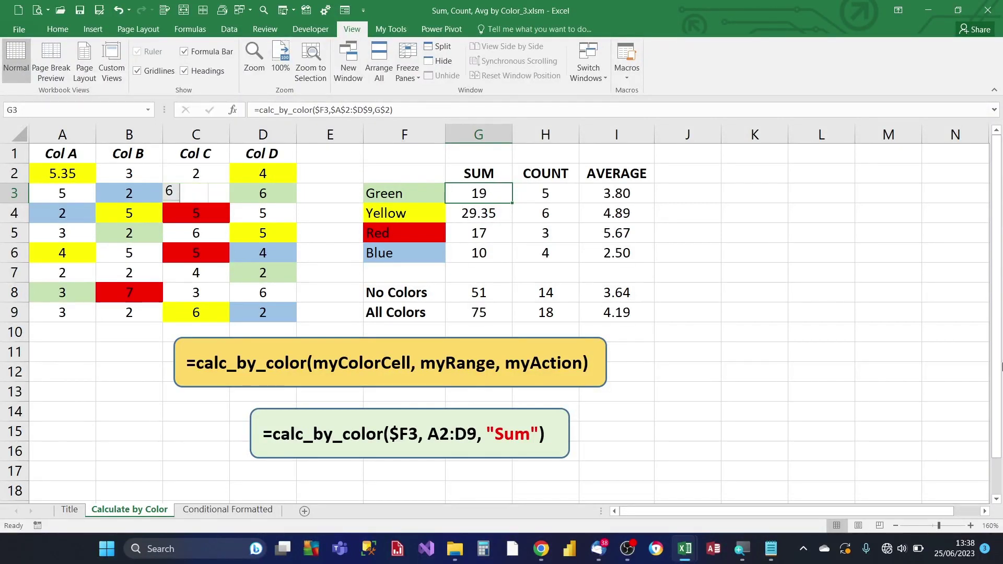
key("F9")
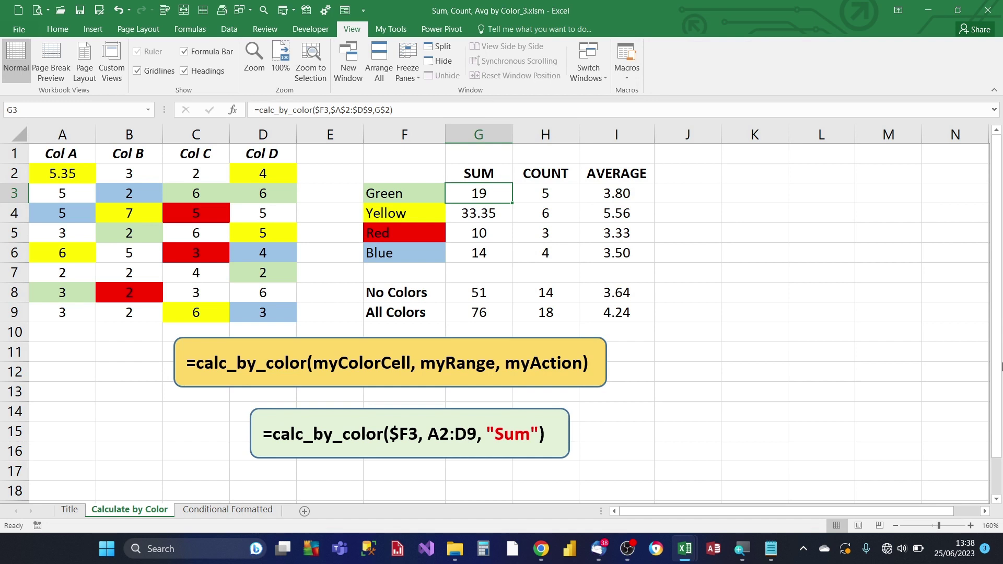
key("F9")
key("F9")
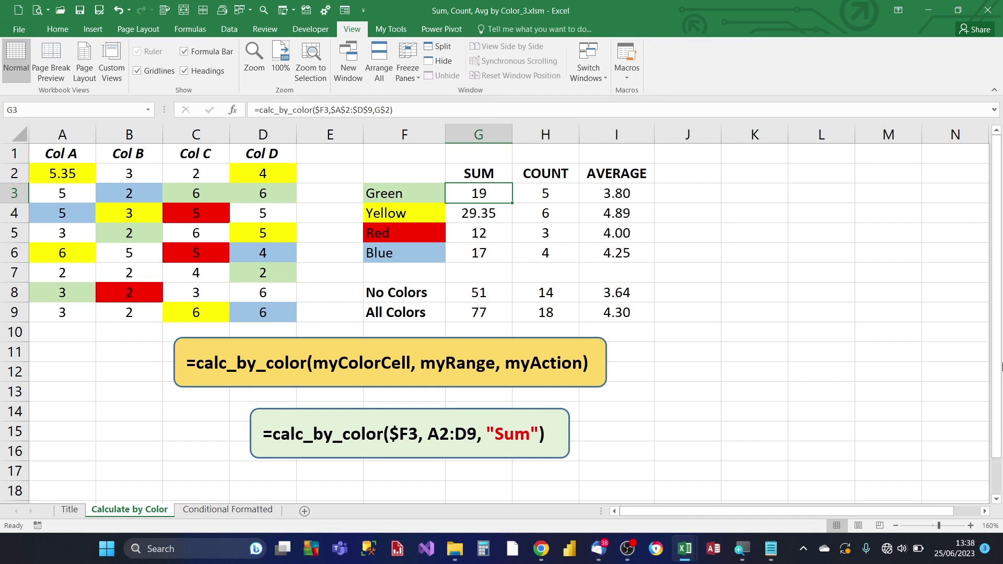
key("F9")
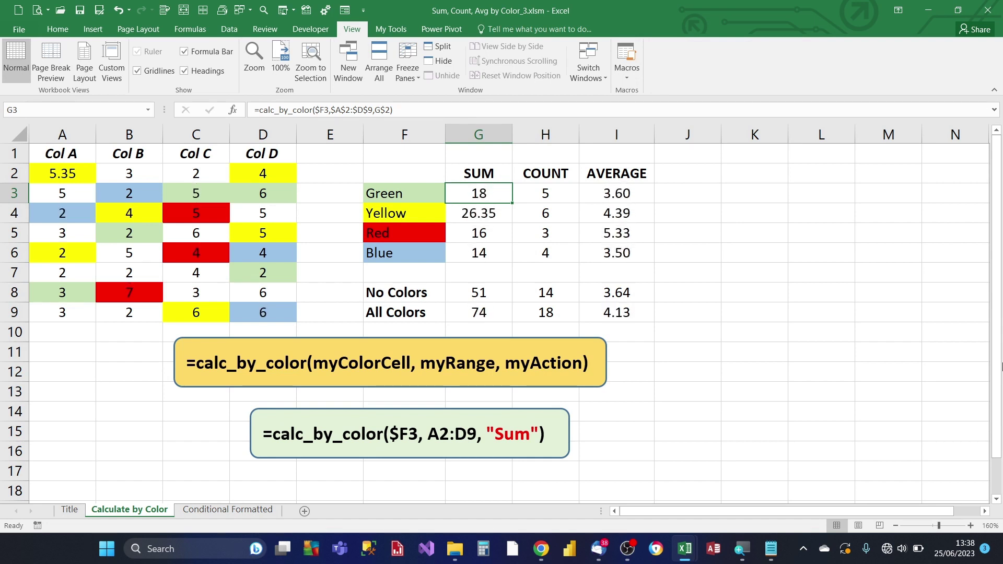
key("F9")
key("F9")
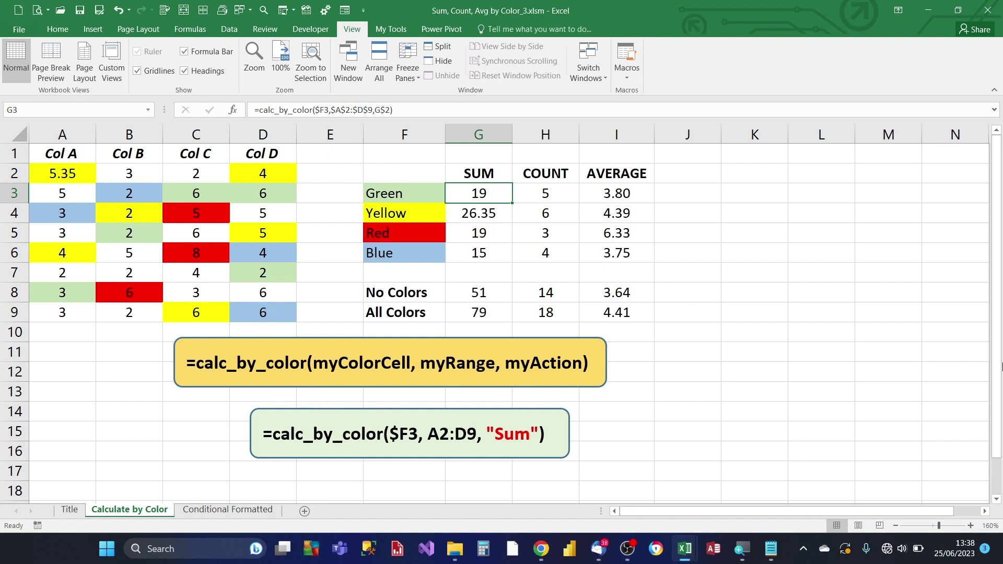
key("F9")
key("F9")
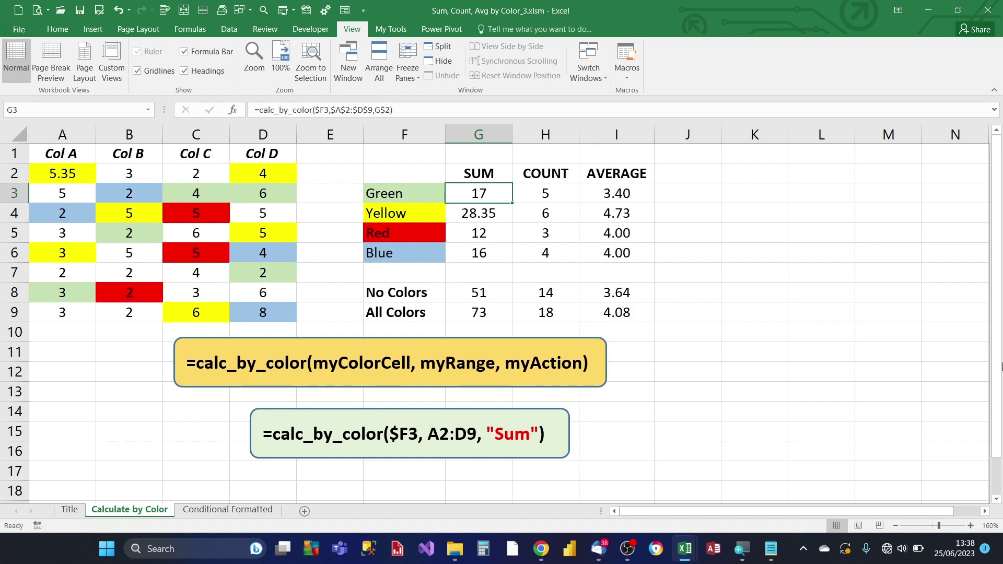
key("F9")
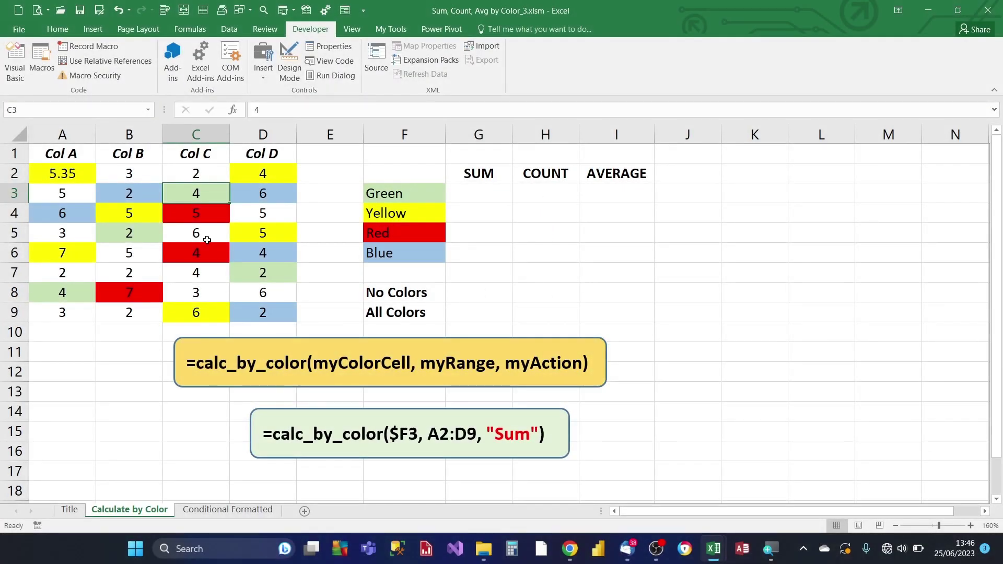
left_click_drag(78, 175, 258, 310)
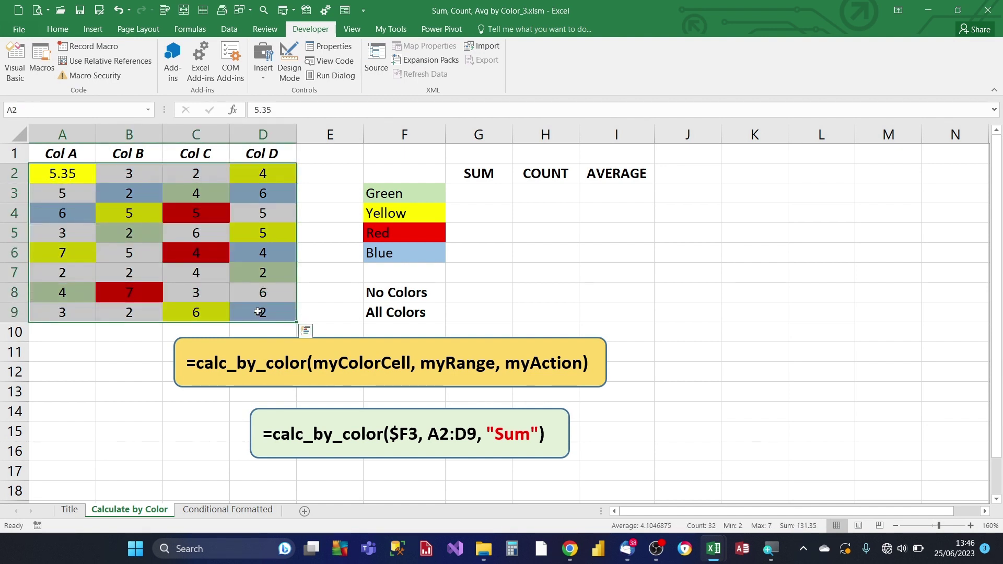
left_click(392, 196)
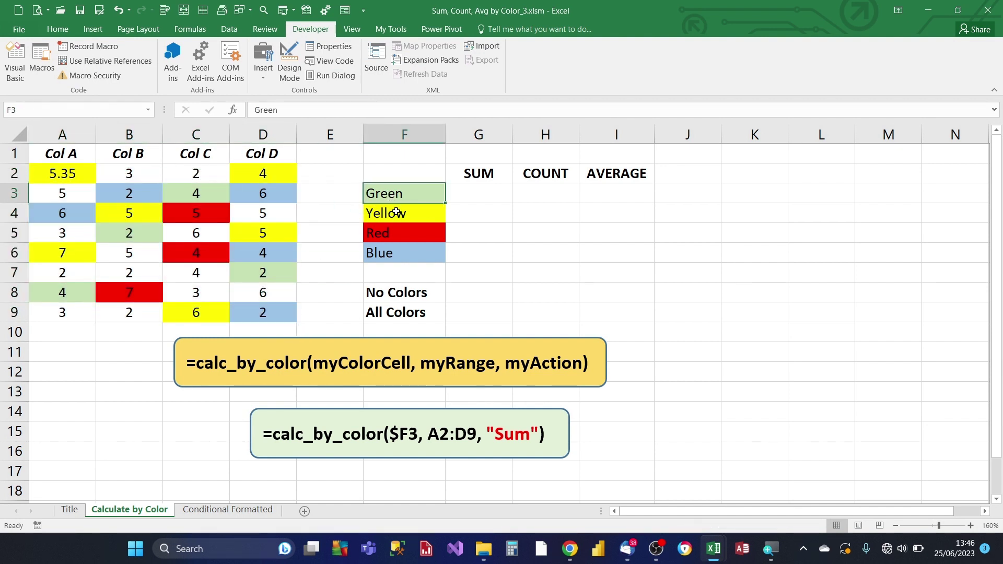
left_click(396, 210)
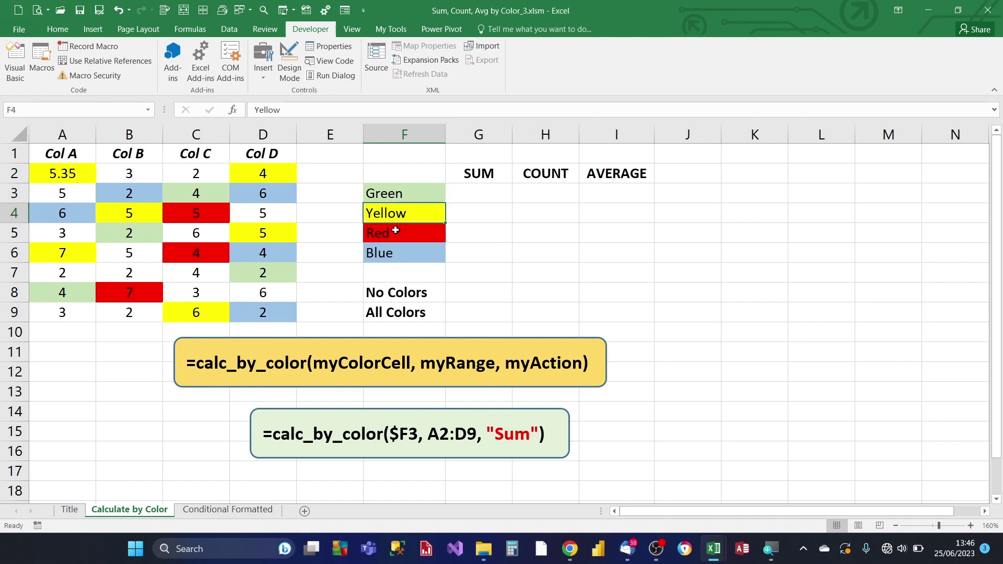
left_click(395, 231)
left_click(399, 251)
left_click(492, 176)
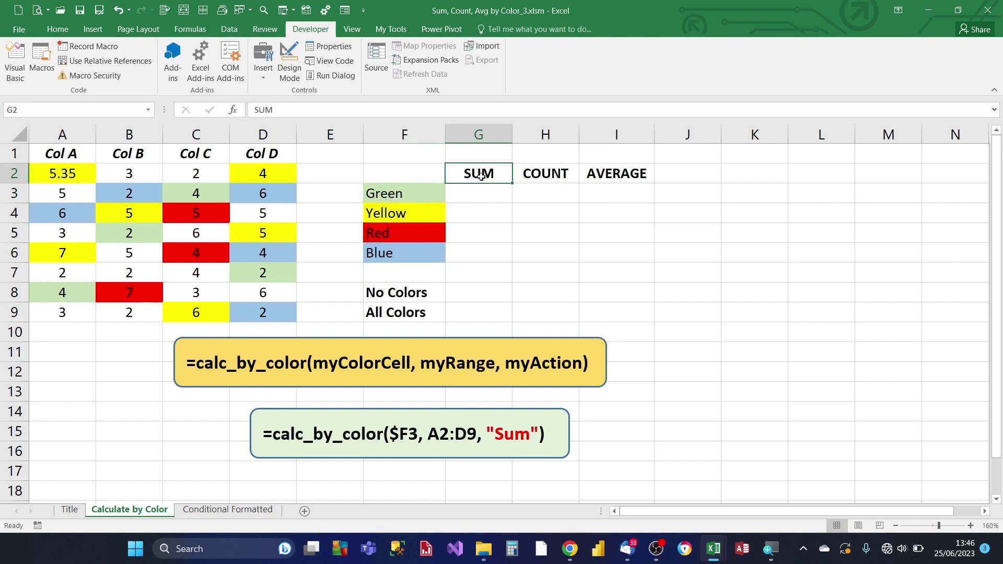
left_click(532, 177)
left_click(603, 179)
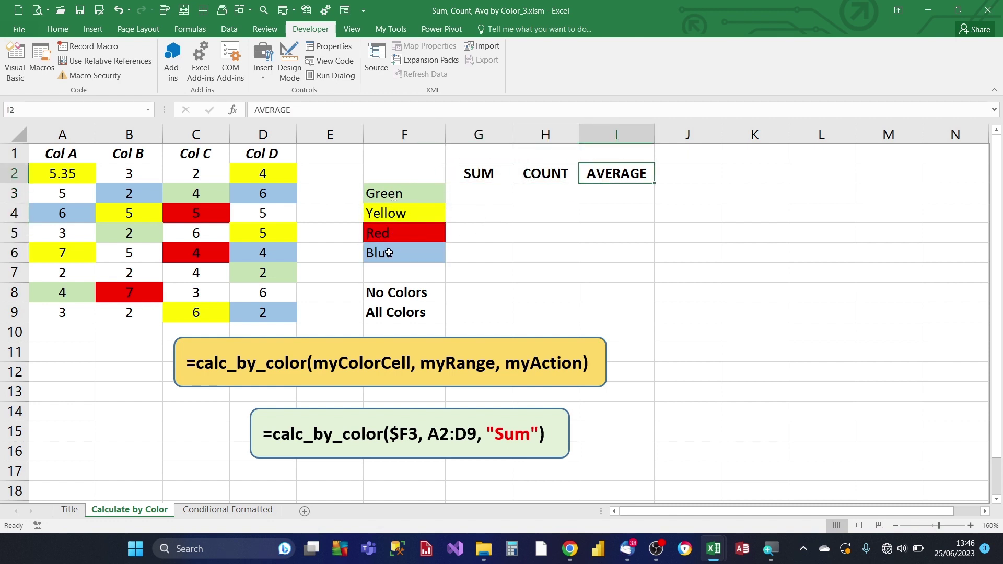
left_click(199, 193)
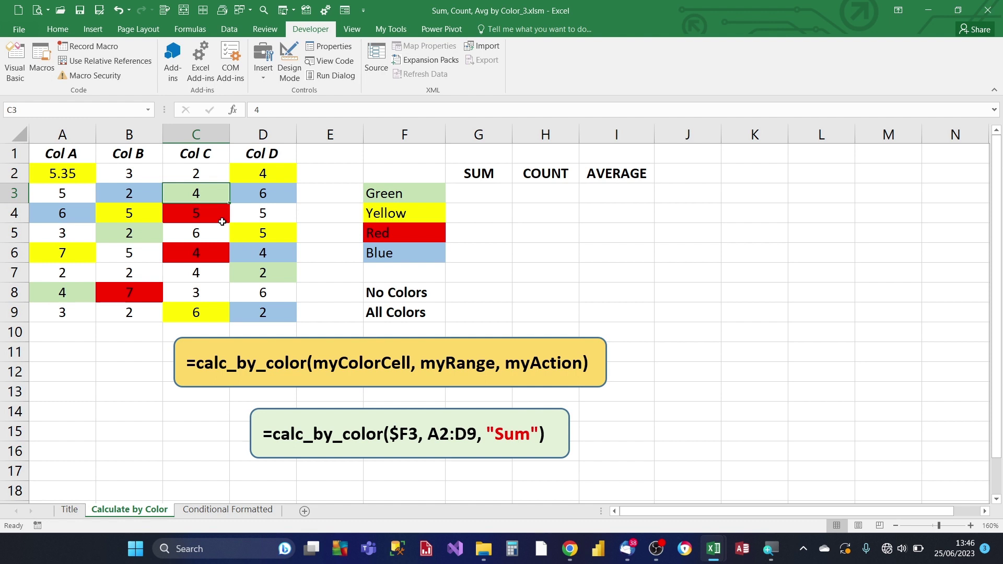
left_click(138, 233, "ctrl")
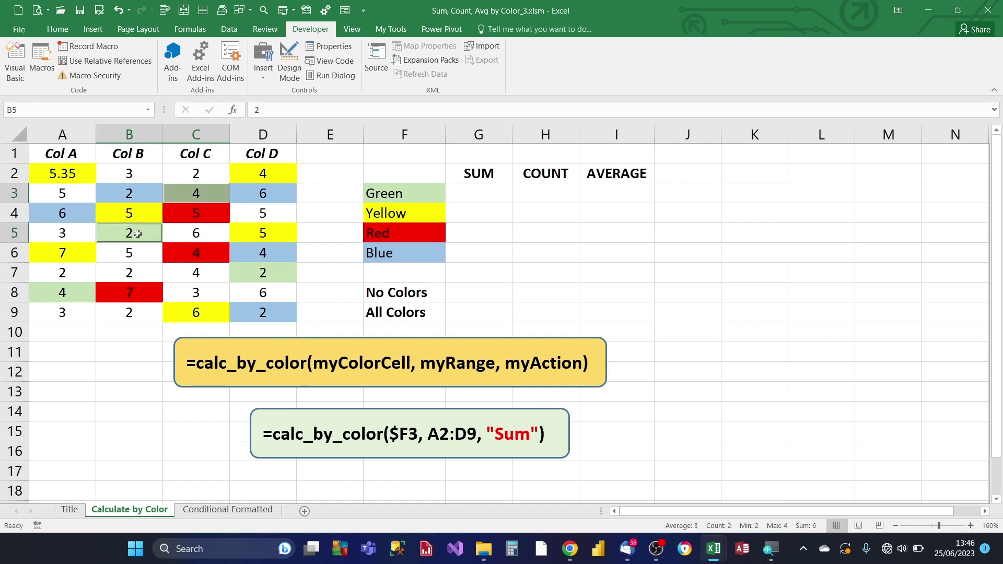
left_click(84, 292, "ctrl")
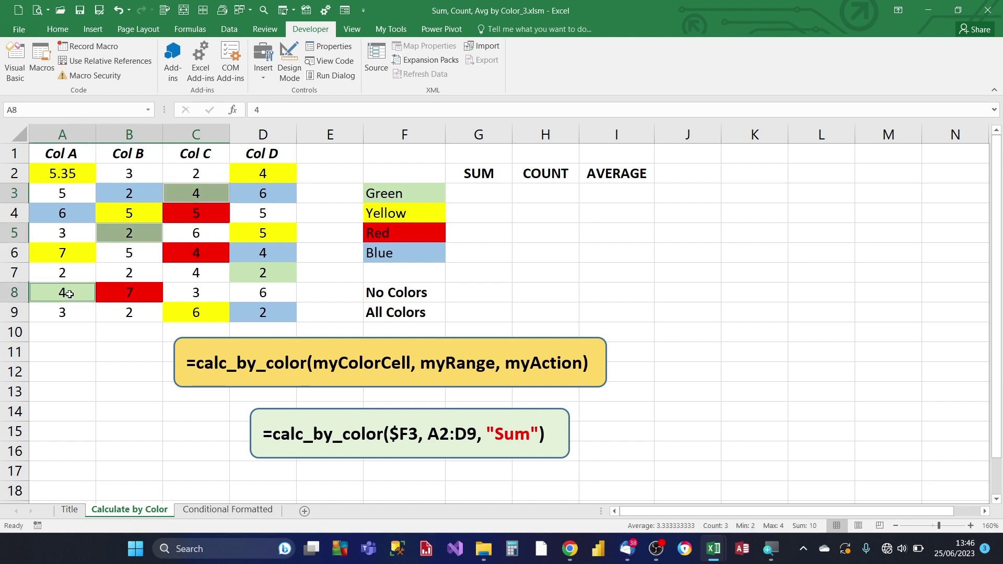
left_click(262, 273, "ctrl")
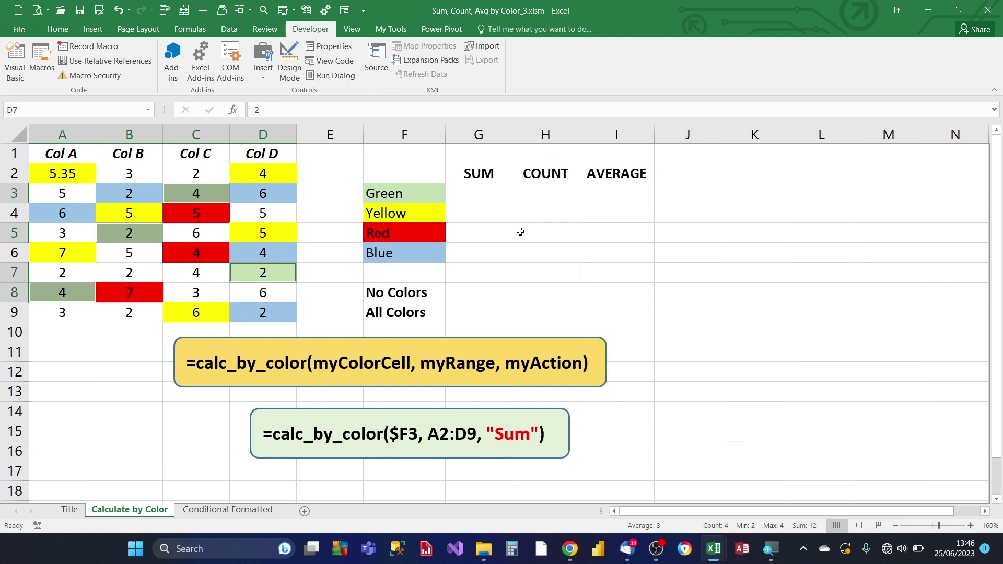
left_click(474, 200)
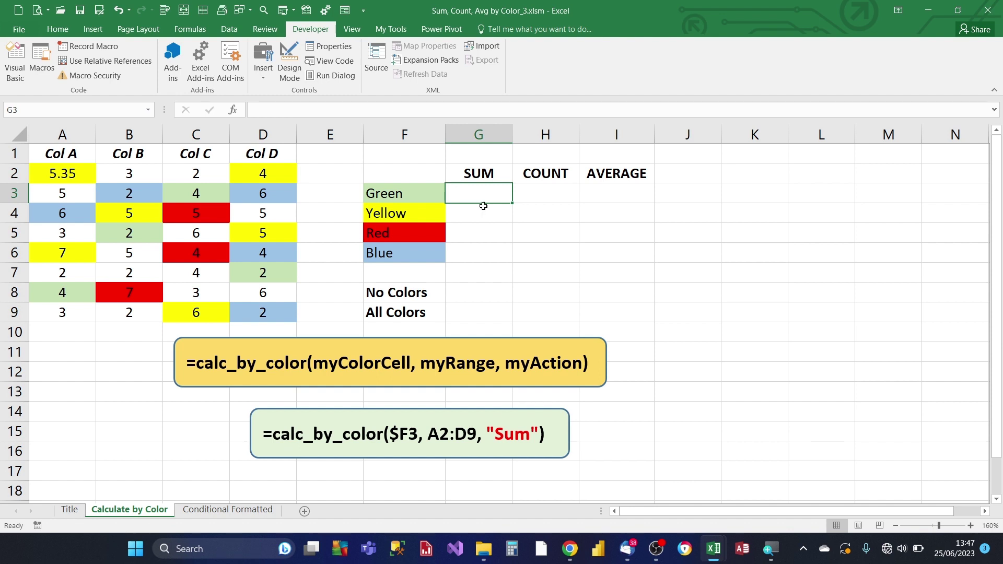
left_click(477, 178)
left_click(523, 181)
left_click(612, 182)
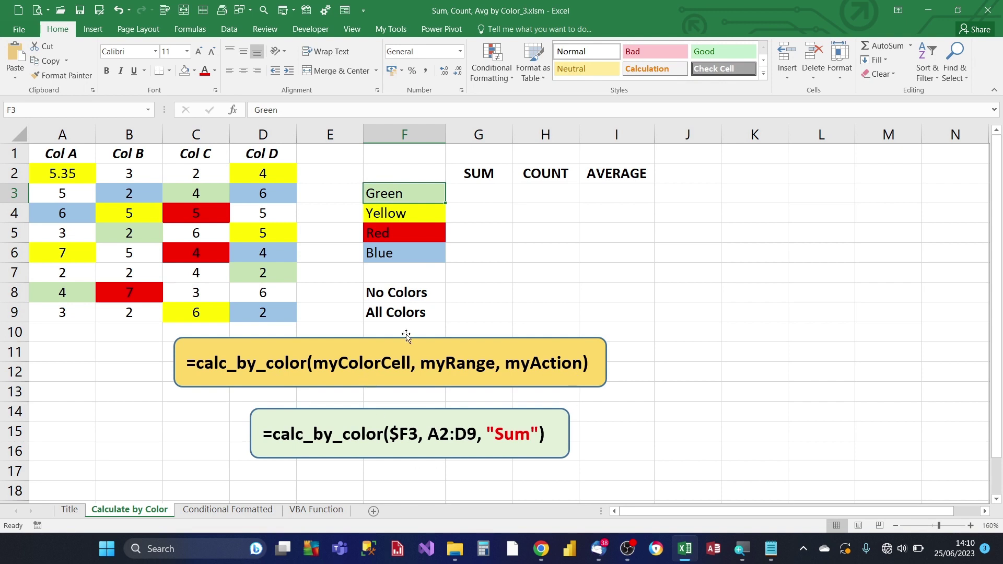
left_click(404, 219)
left_click(400, 195)
left_click(196, 193)
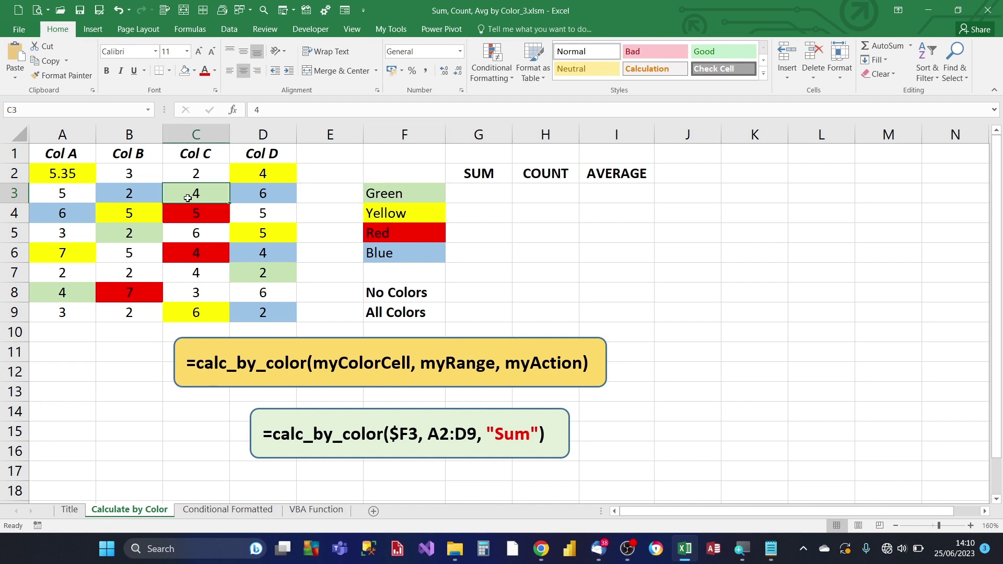
left_click_drag(76, 173, 256, 313)
left_click(262, 233)
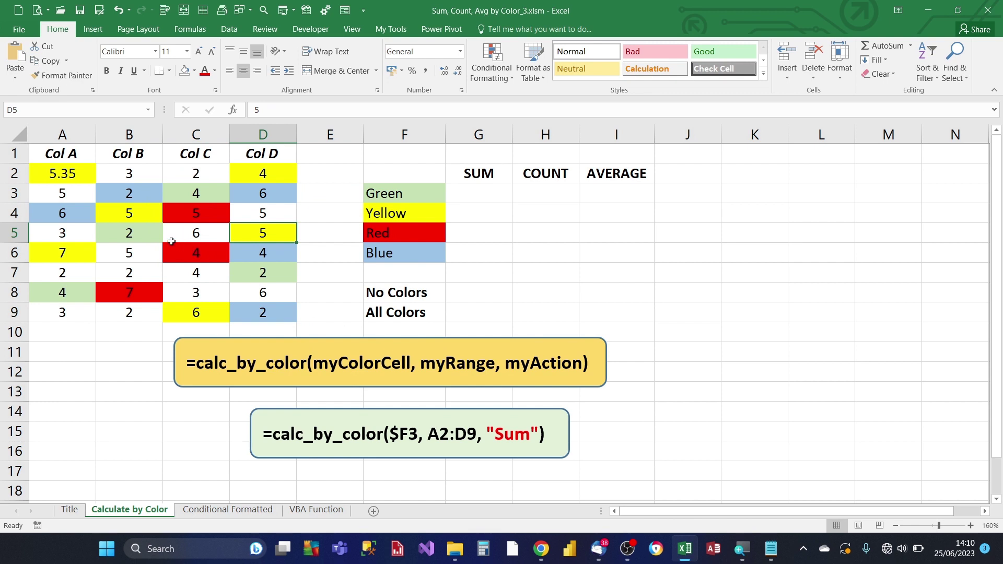
left_click_drag(69, 173, 264, 314)
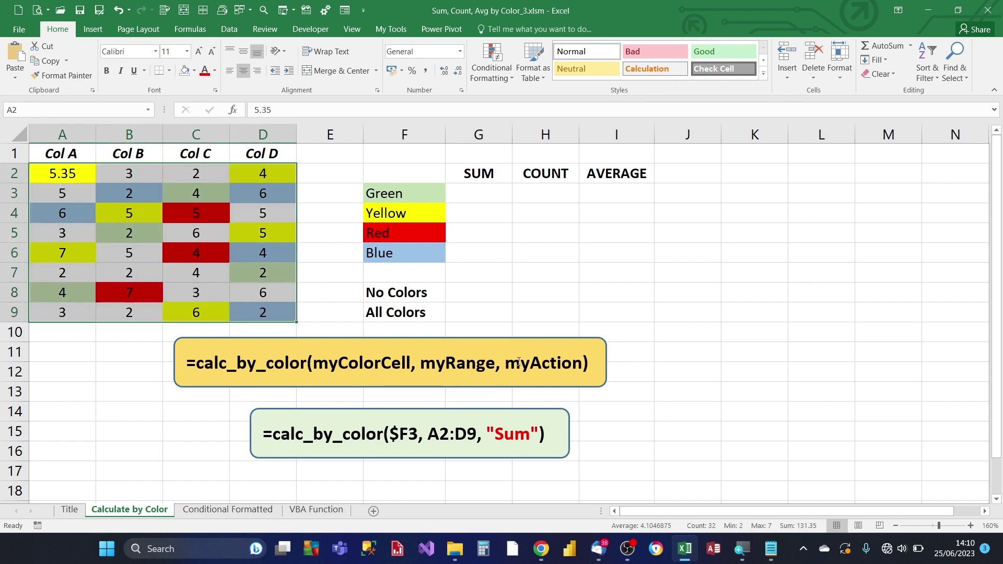
left_click(492, 251)
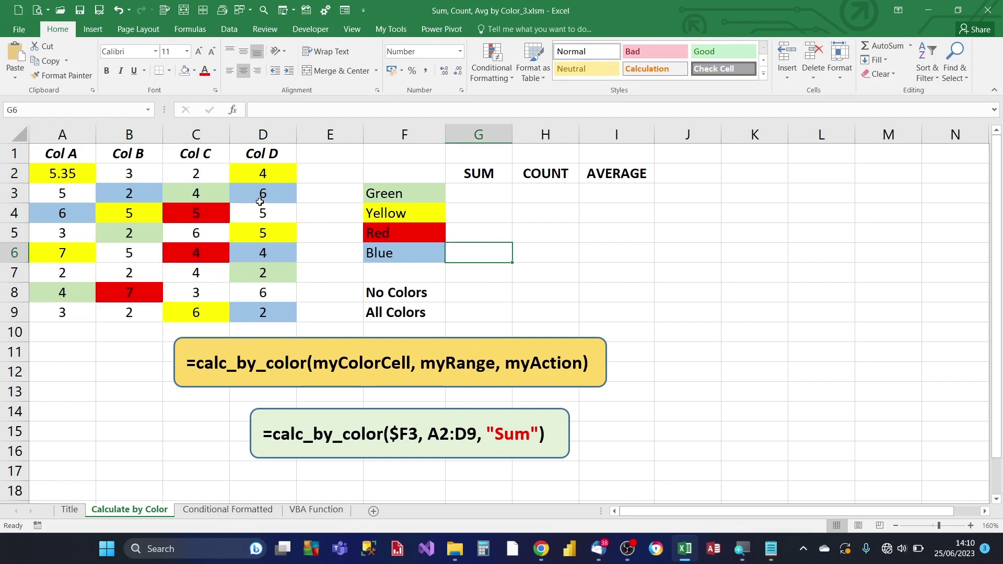
left_click(212, 194)
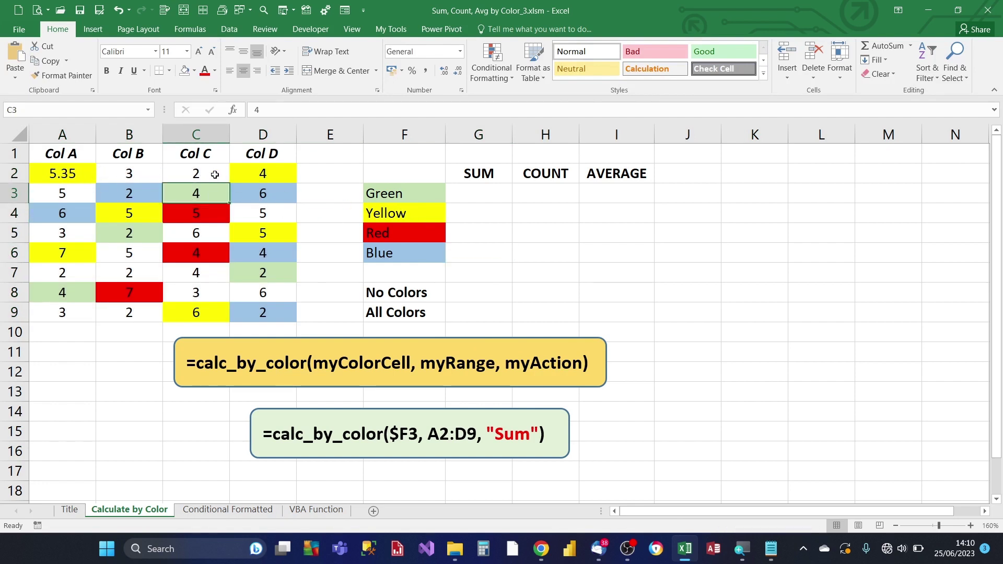
left_click_drag(89, 172, 251, 313)
left_click(78, 175)
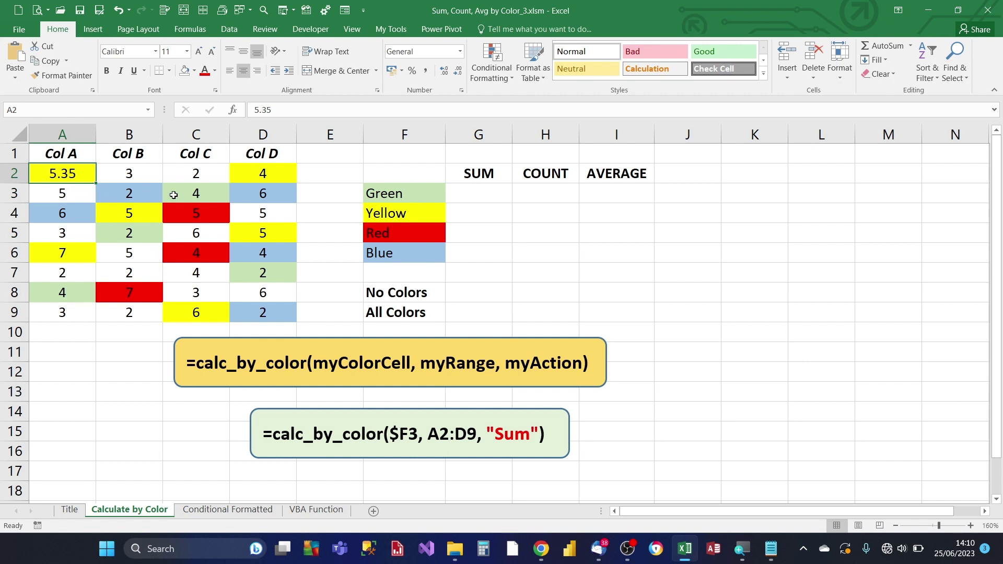
left_click(197, 195)
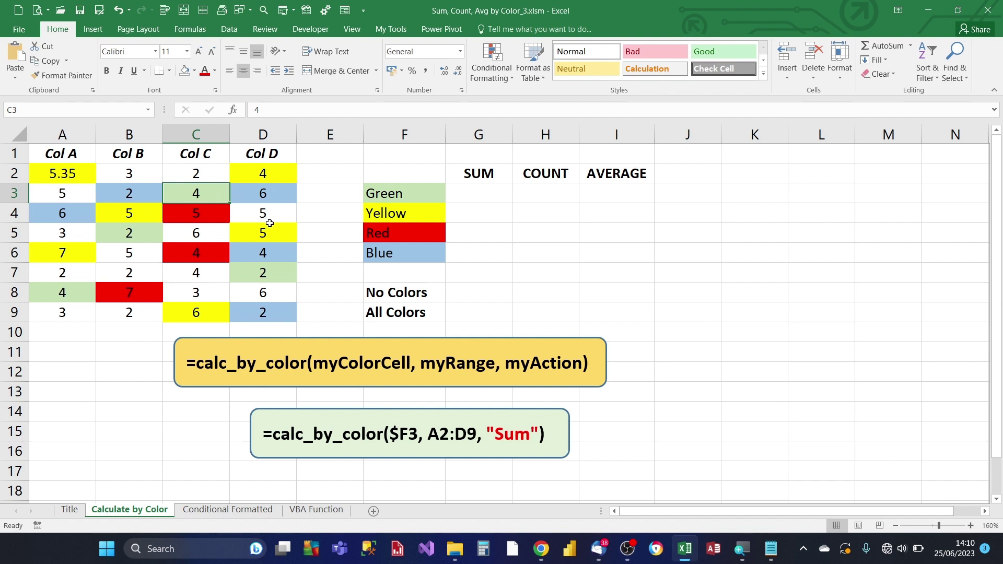
left_click(387, 194)
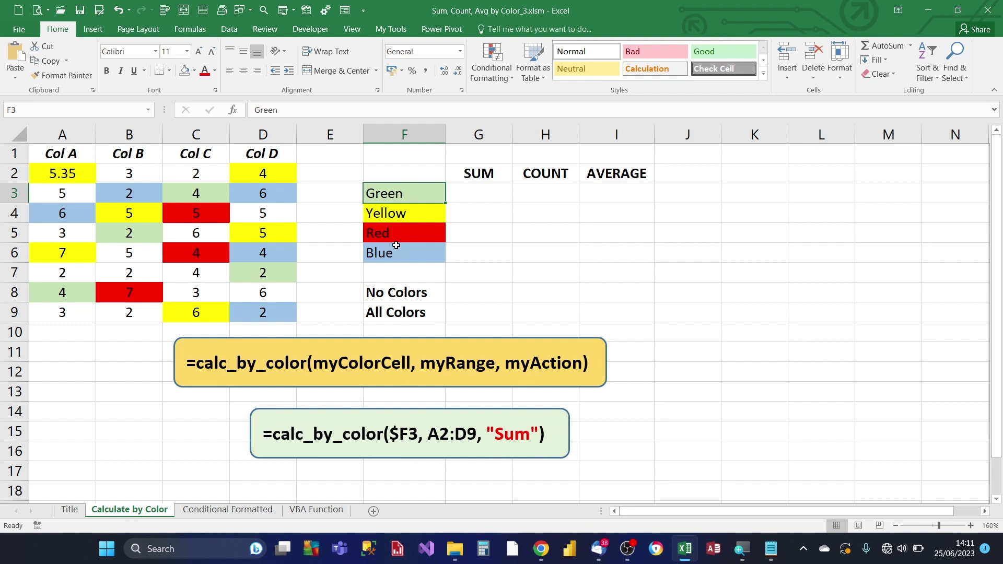
left_click(395, 230)
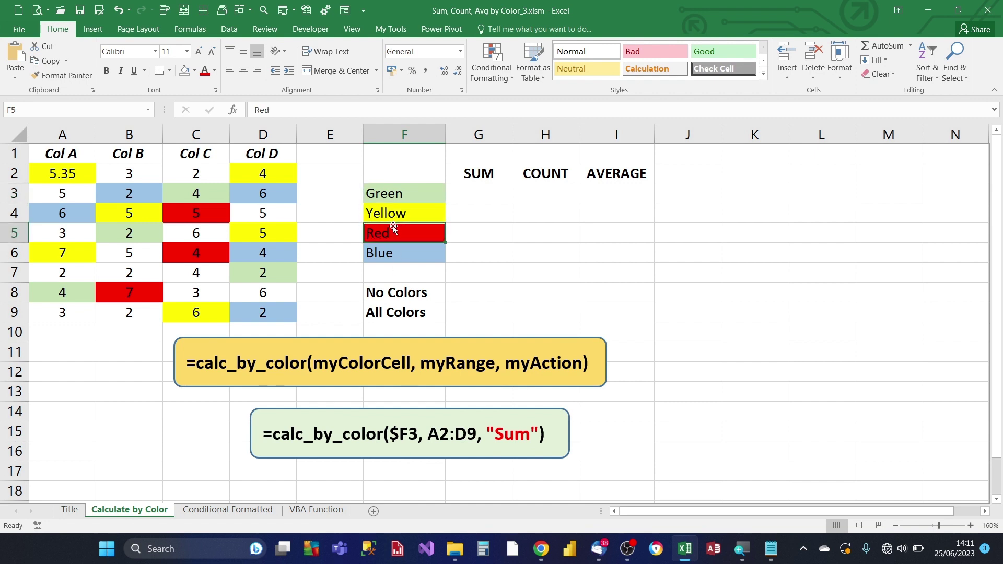
left_click(383, 194)
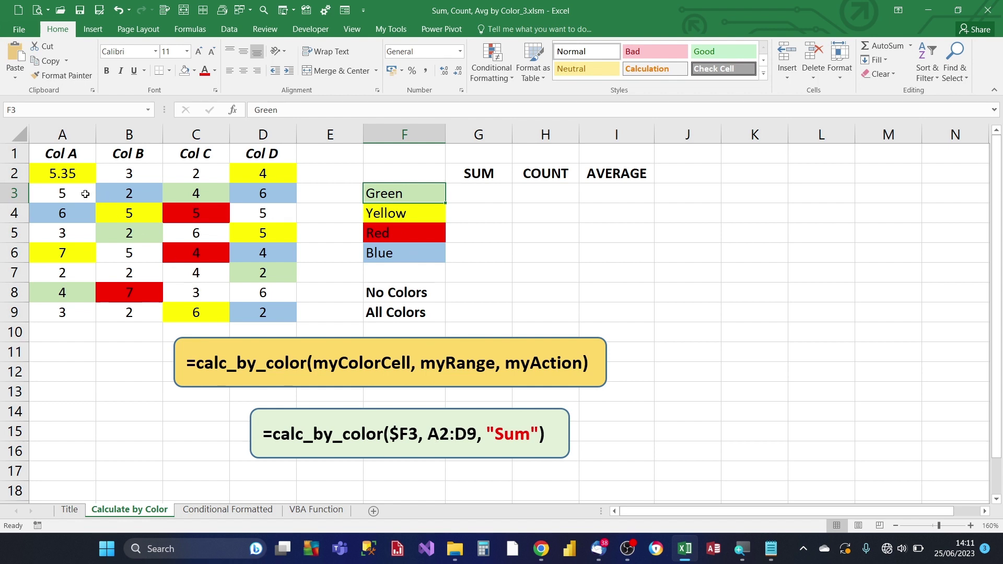
left_click_drag(63, 177, 244, 315)
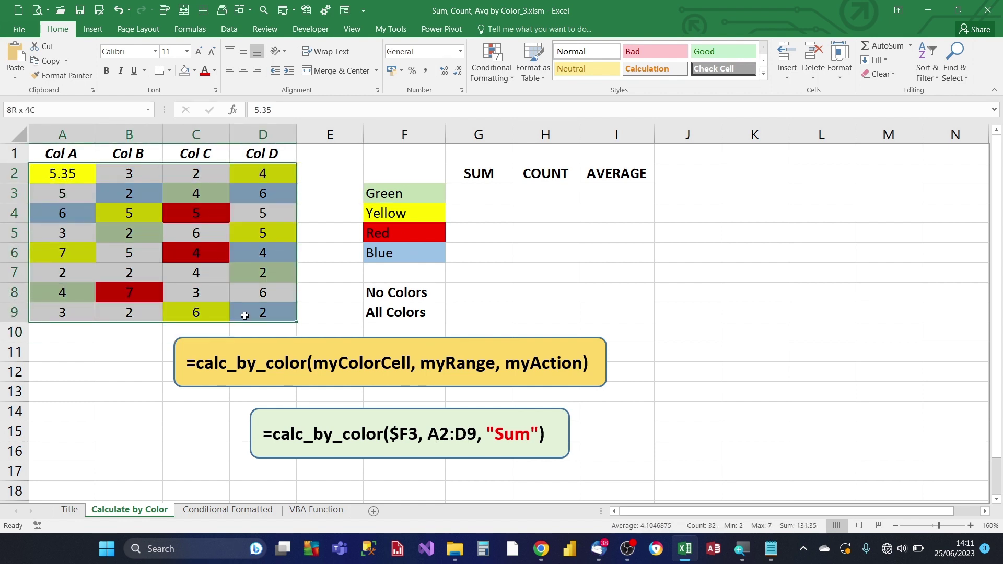
left_click(426, 212)
left_click(422, 193)
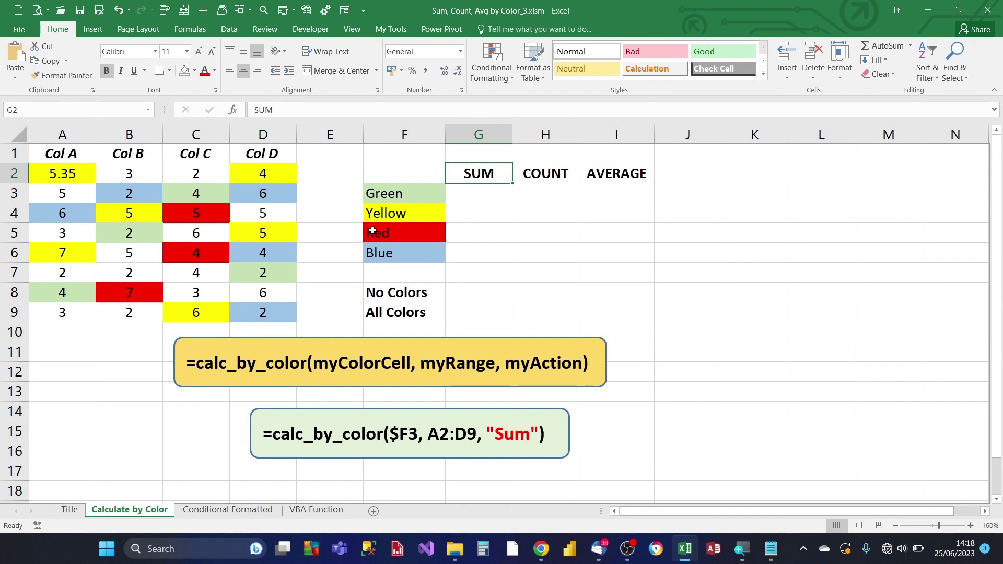
Step: Open the Visual Basic editor for the Sum, Count, Avg by Color_3.xlsm workbook
left_click(318, 30)
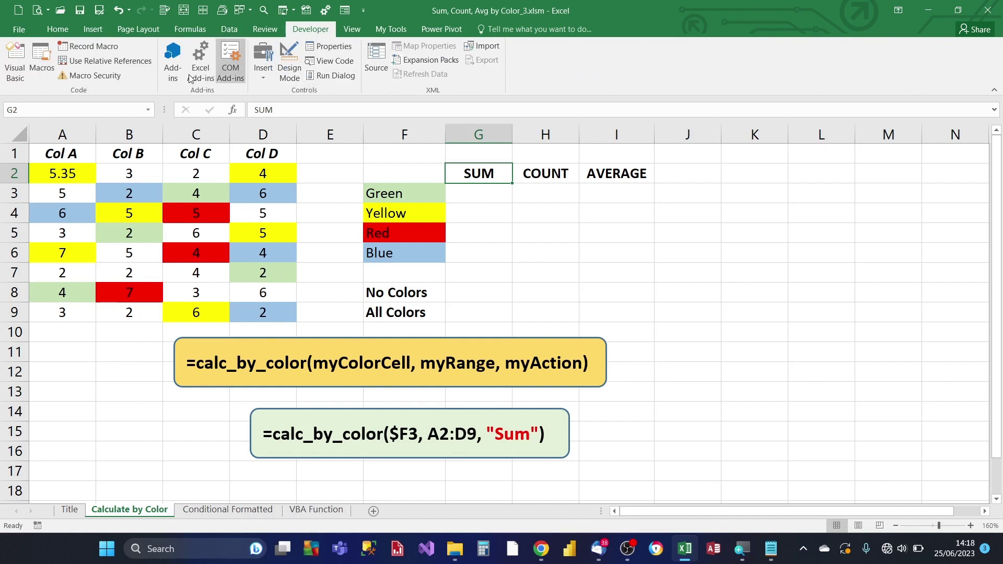
left_click(14, 79)
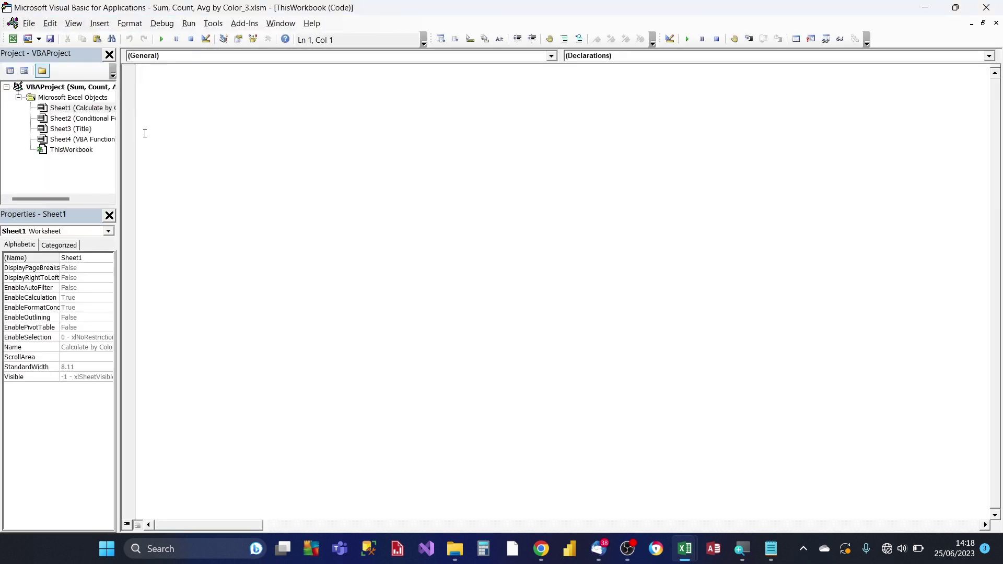
Step: Insert a new standard module, Module1, from ThisWorkbook in the VBA project
left_click(73, 152)
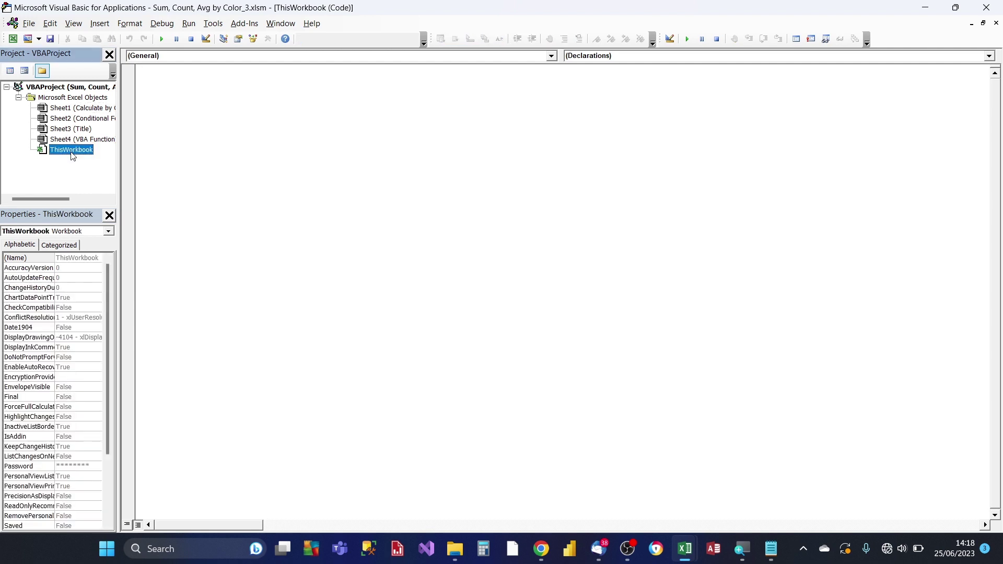
right_click(72, 155)
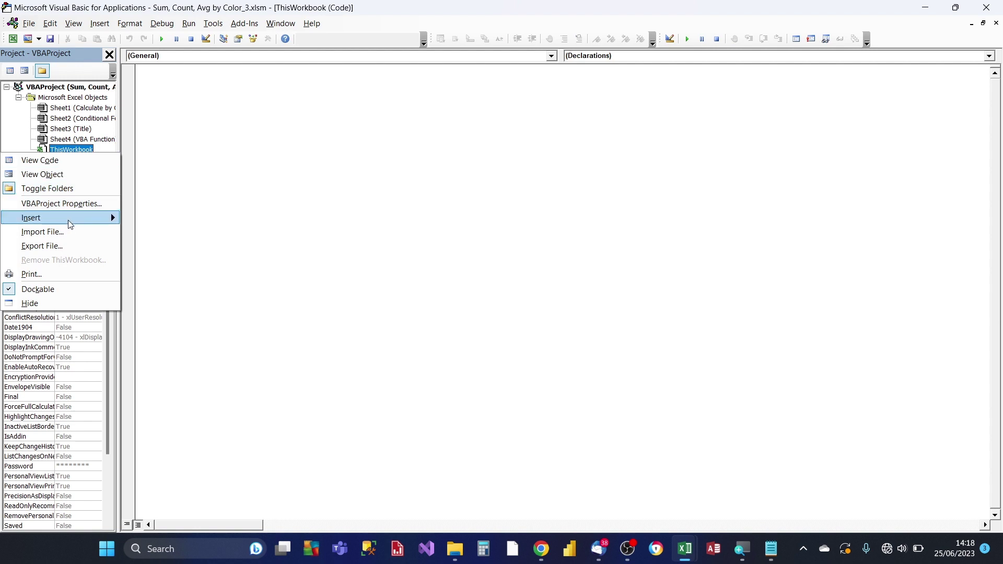
mouse_move(70, 223)
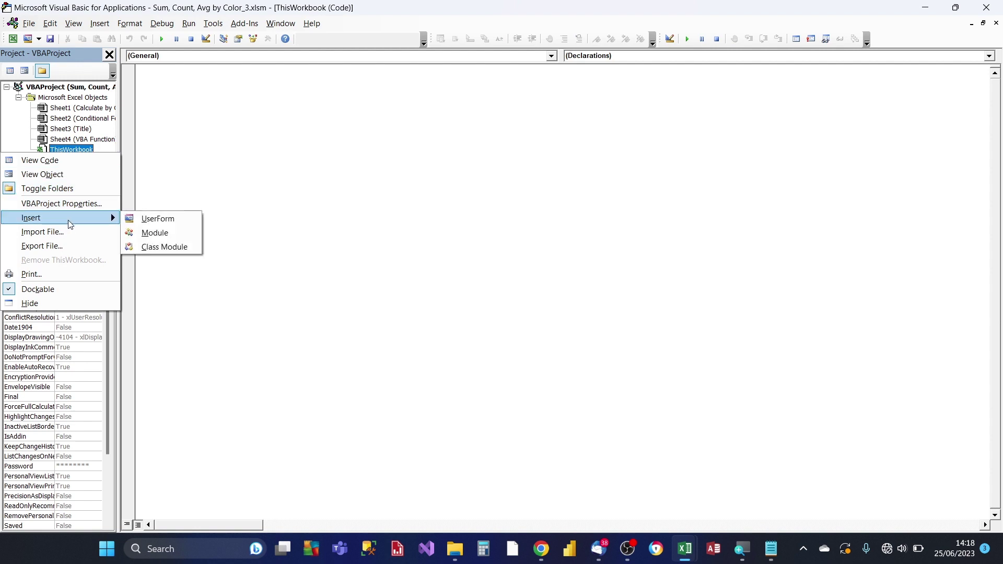
left_click(167, 235)
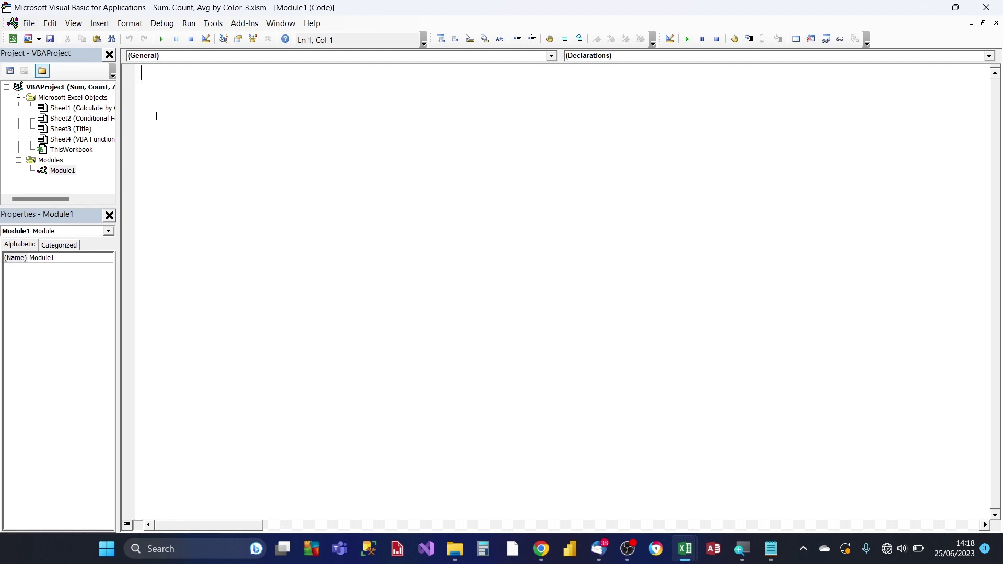
Step: Paste the calc_by_color function into Module1 and minimize the VBA editor
key("ctrl+v")
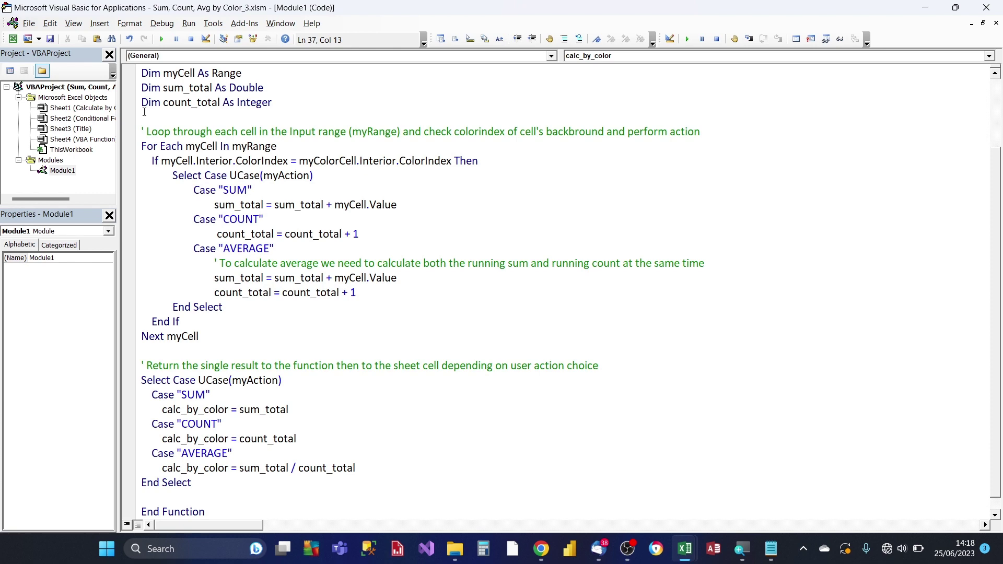
left_click(236, 175)
scroll(236, 175, "up", 2)
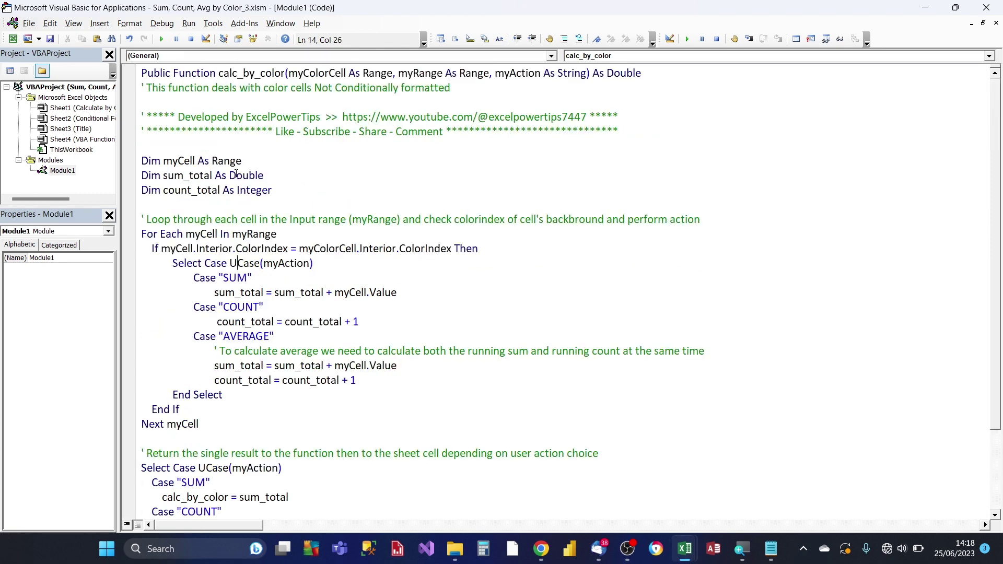
left_click(925, 12)
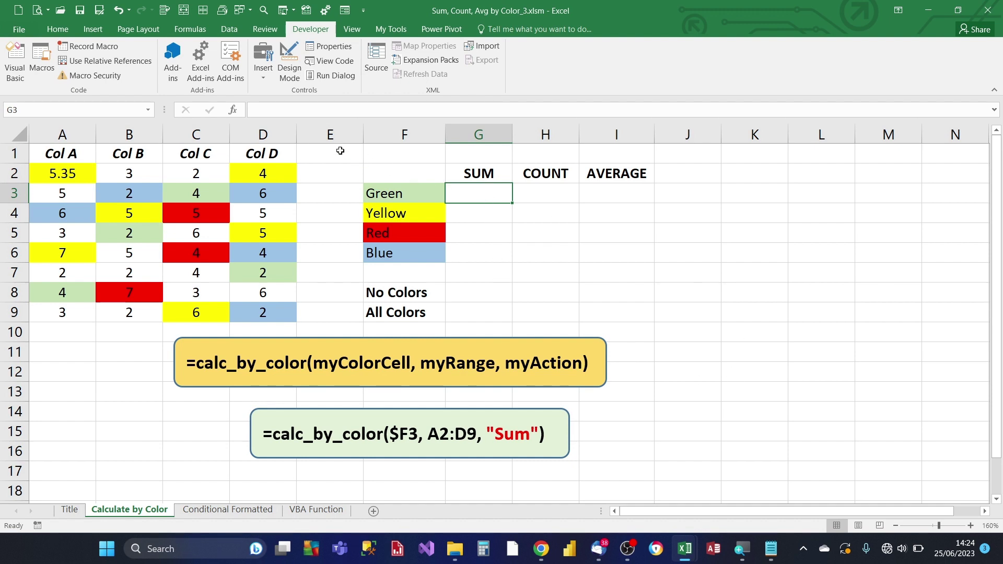
Step: In G3, insert the User Defined function calc_by_color to reach its argument entry
left_click(232, 110)
left_click_drag(688, 192, 568, 158)
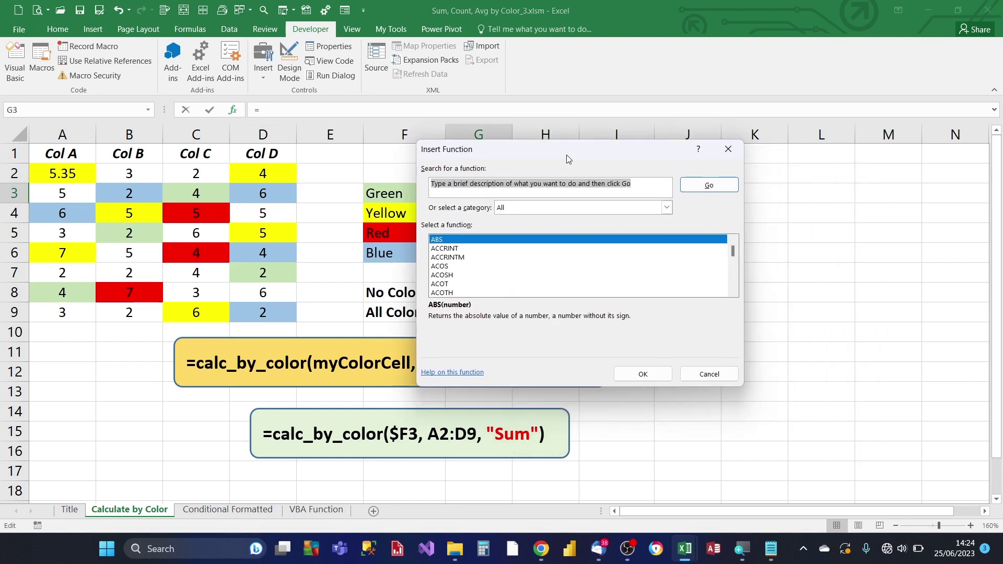
left_click(667, 209)
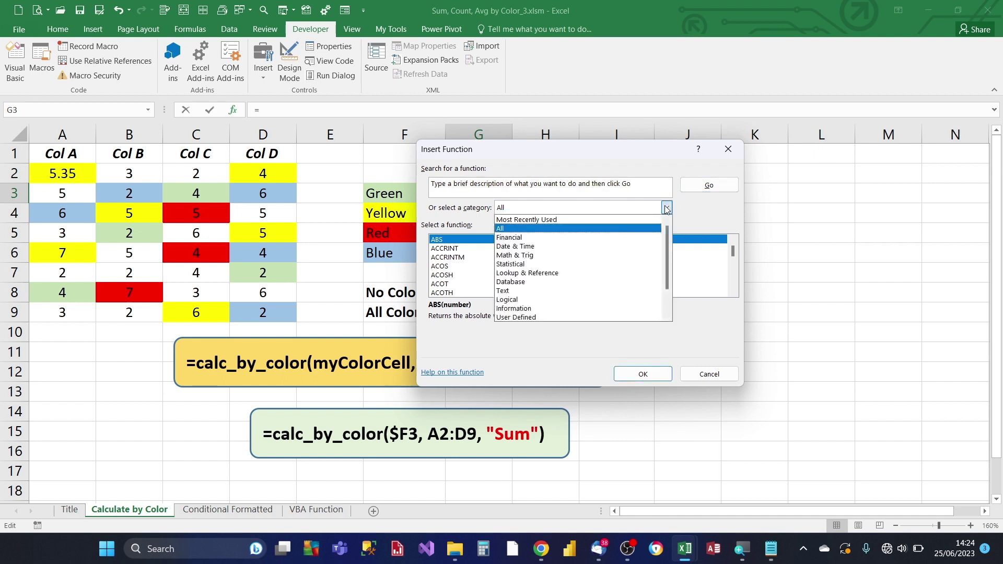
left_click(511, 320)
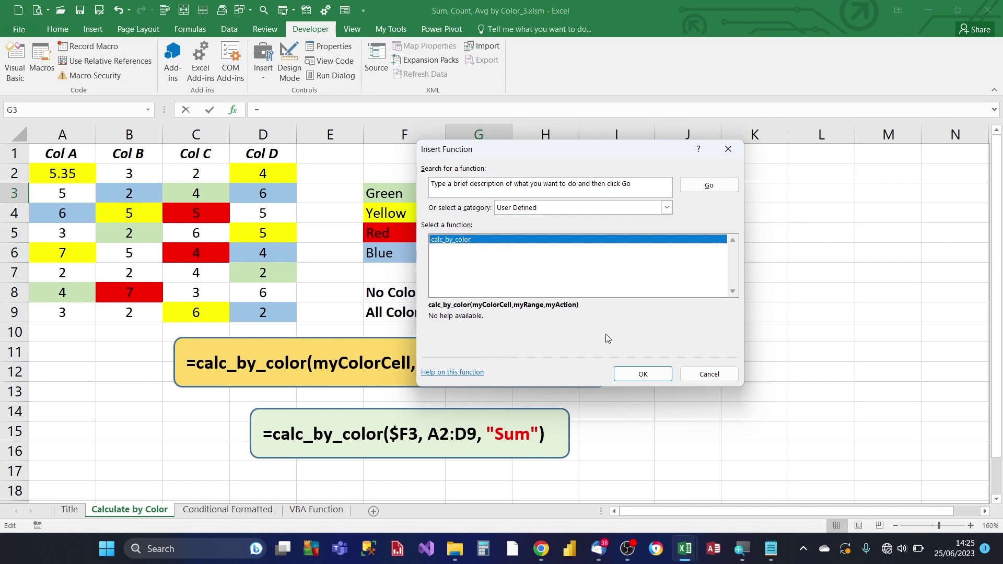
left_click(644, 374)
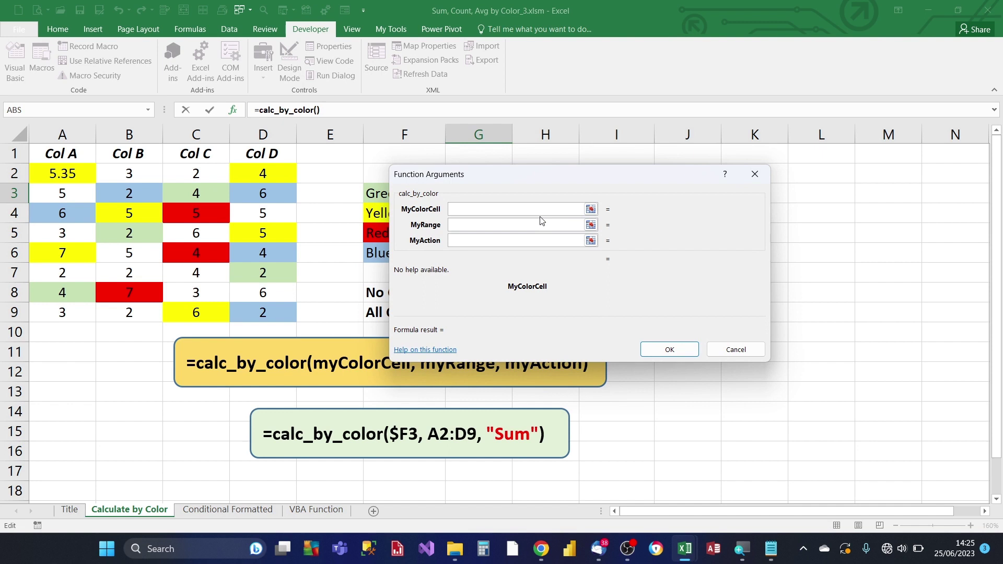
Step: Set MyColorCell to F3 and MyRange to the absolute range $A$2:$D$9
left_click_drag(551, 177, 695, 220)
left_click(735, 252)
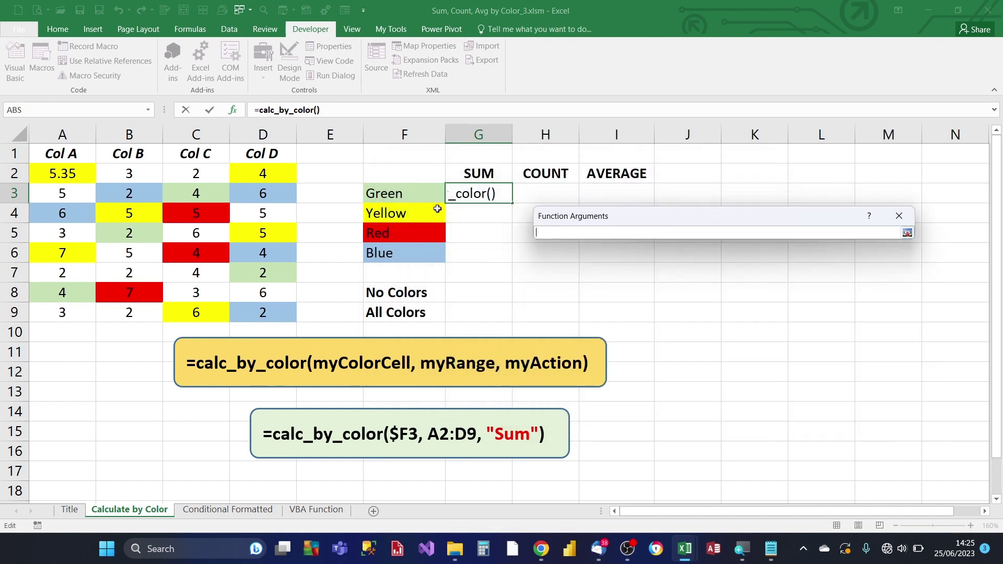
left_click(409, 193)
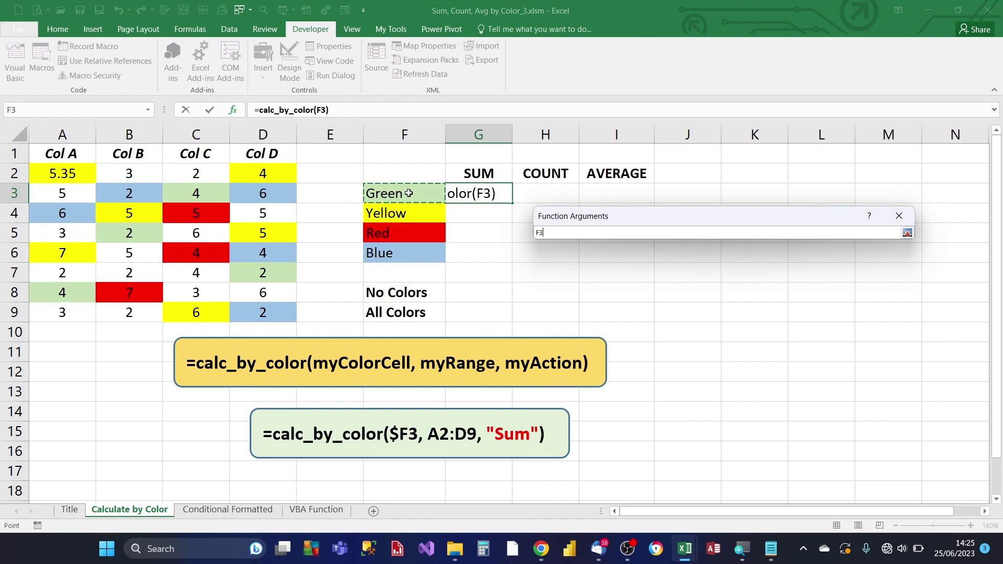
left_click(907, 234)
left_click(736, 270)
left_click_drag(81, 172, 262, 304)
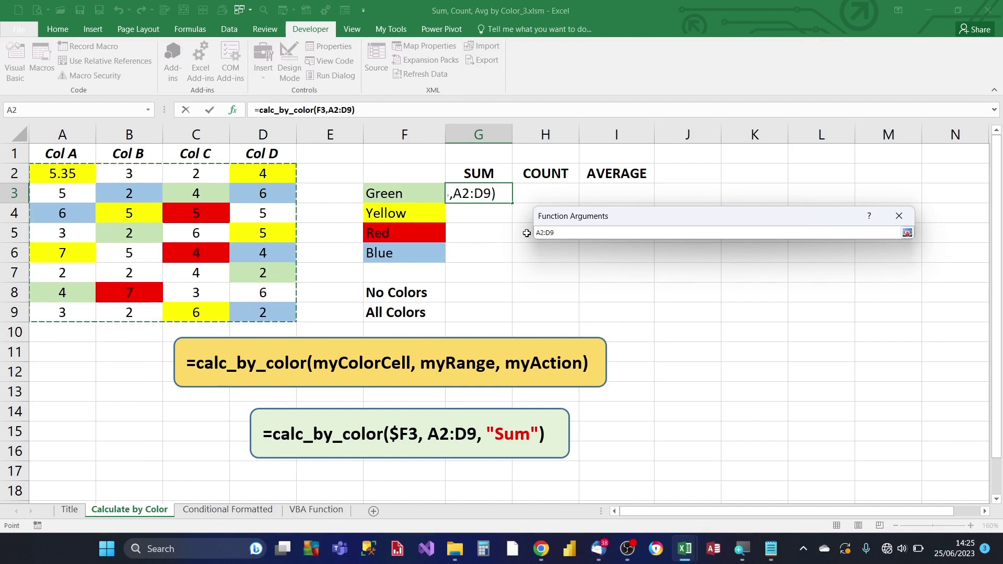
left_click_drag(556, 233, 538, 234)
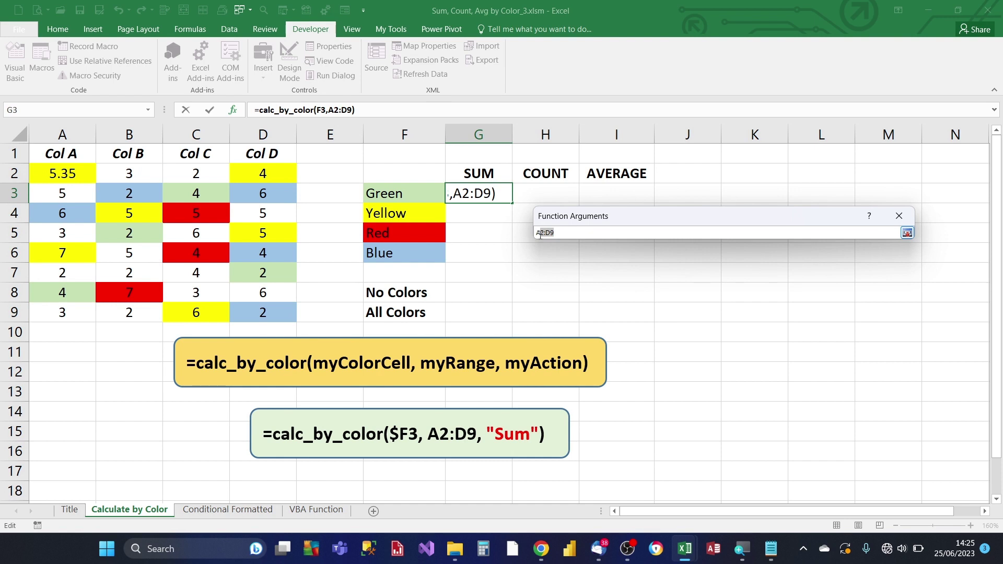
key("F4")
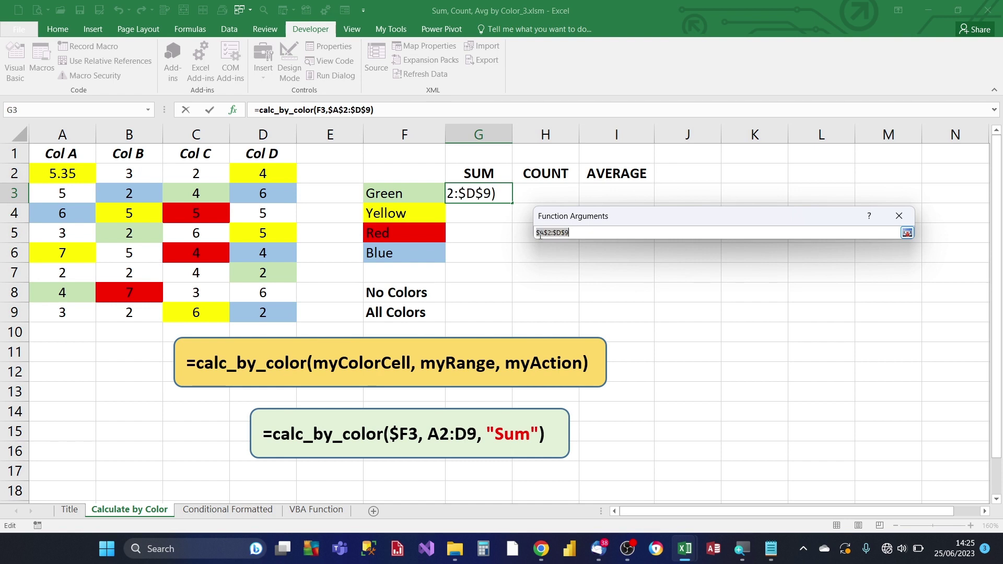
left_click(908, 234)
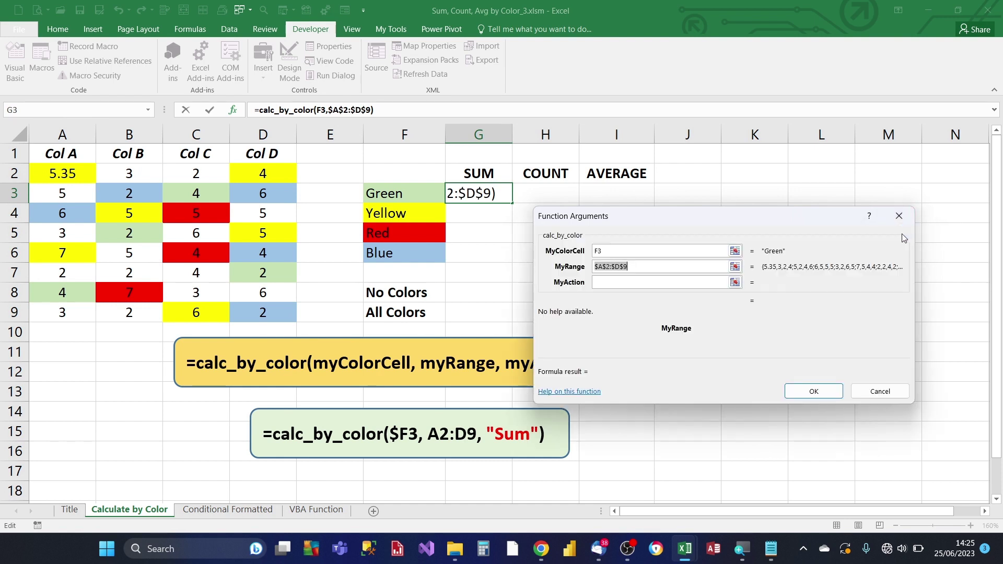
Step: Set MyAction to G$2, make the colour cell $F3, and confirm so G3 shows 12
left_click(682, 282)
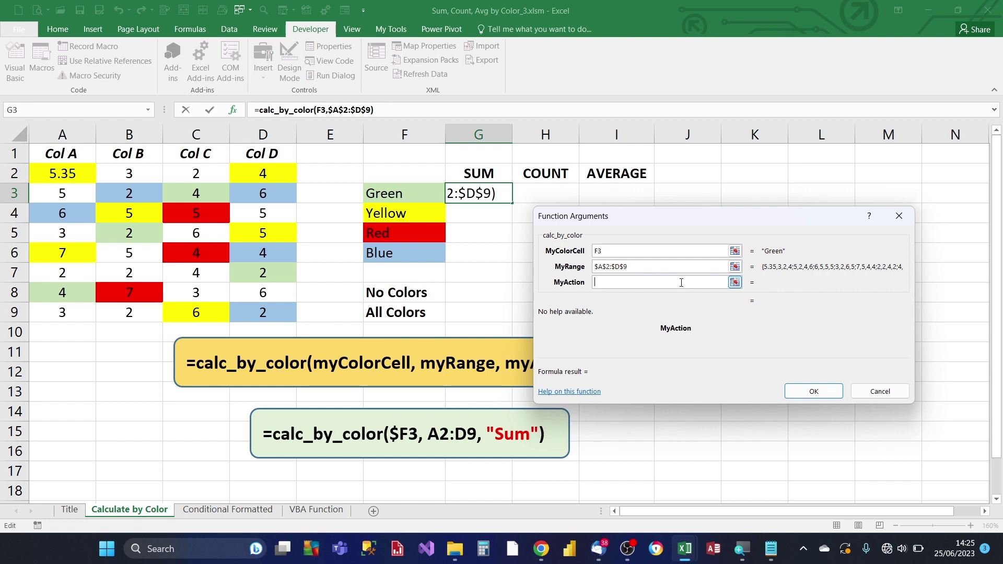
type("Sum")
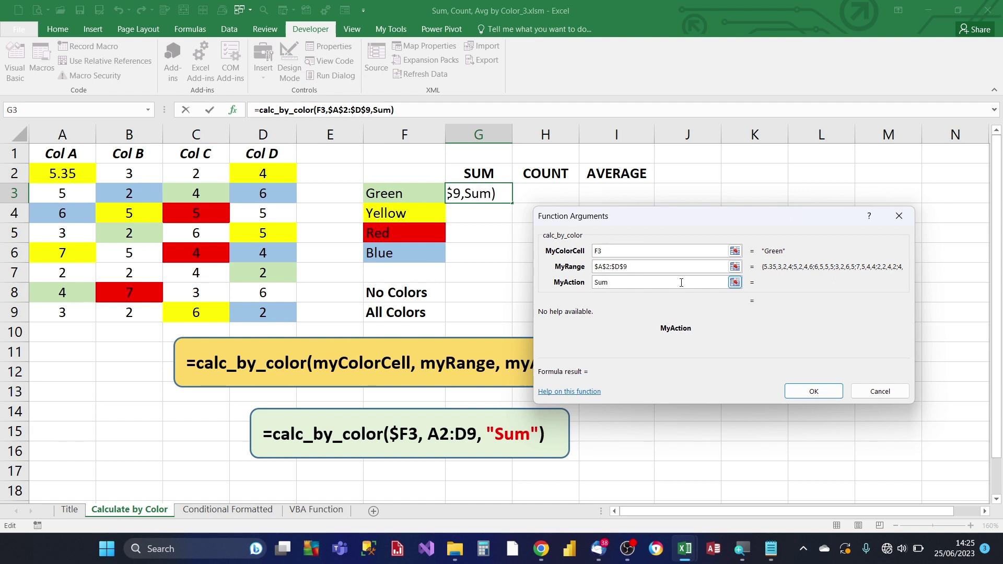
key("BackSpace")
key("BackSpace")
key("BackSpace")
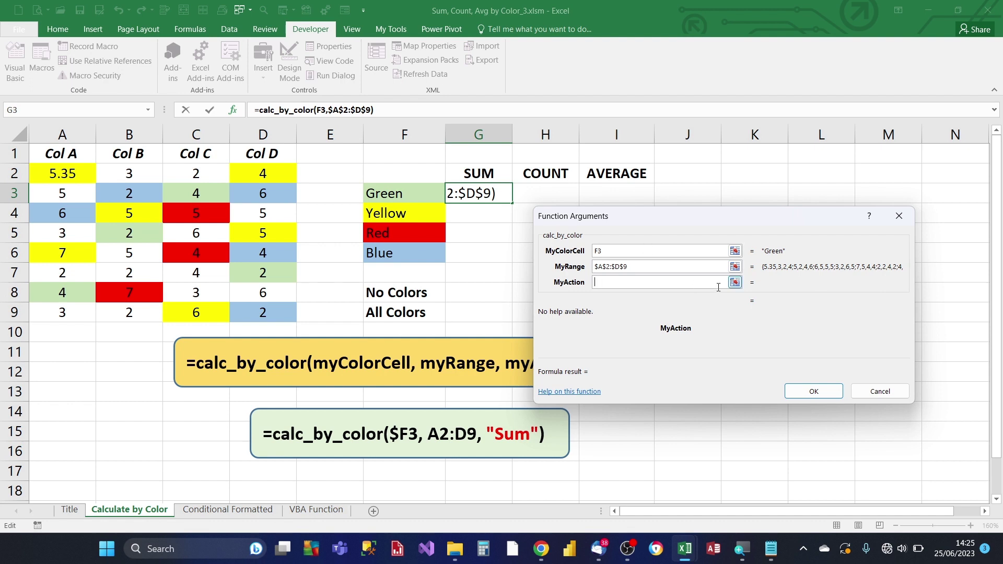
left_click(735, 282)
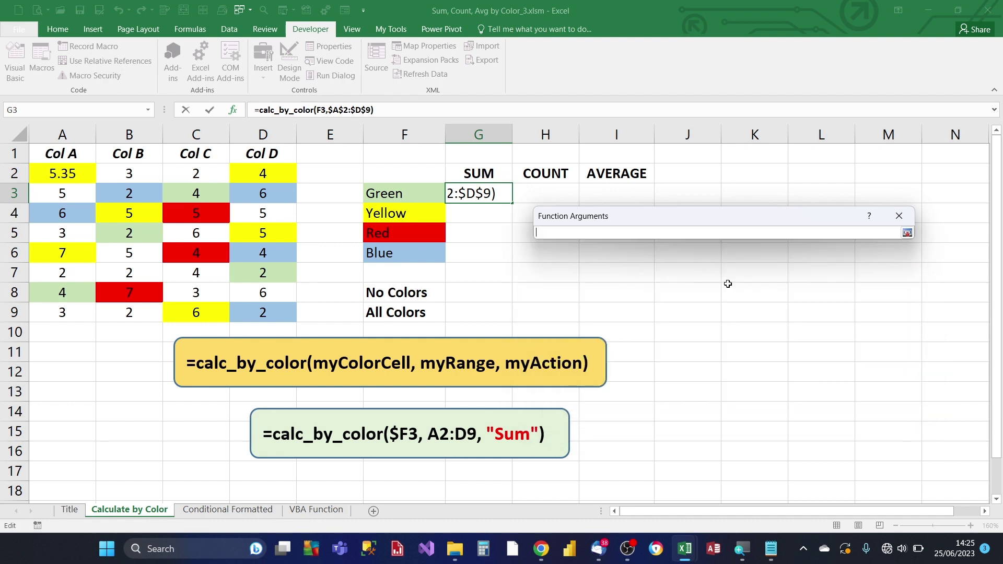
left_click(481, 173)
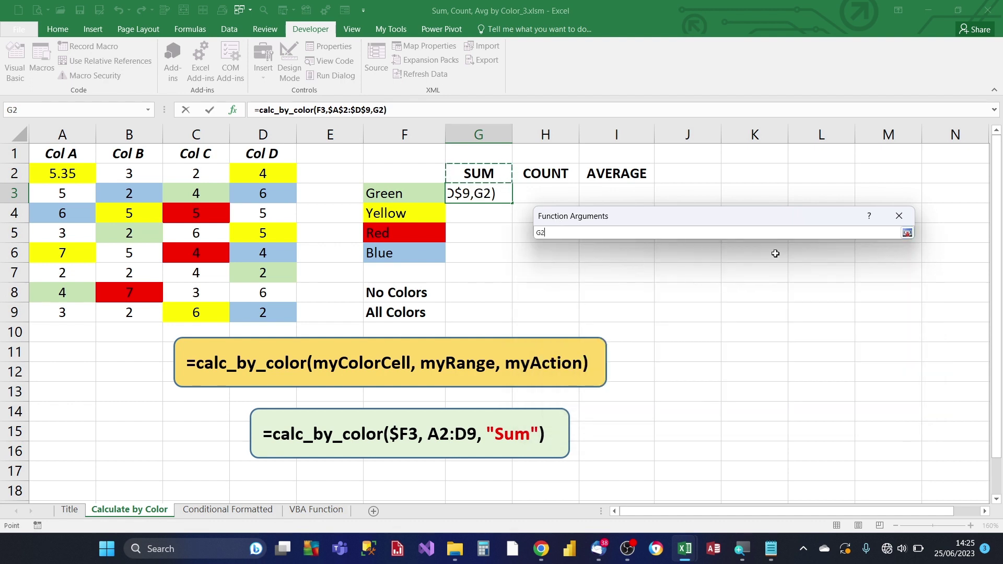
left_click(541, 233)
type("$")
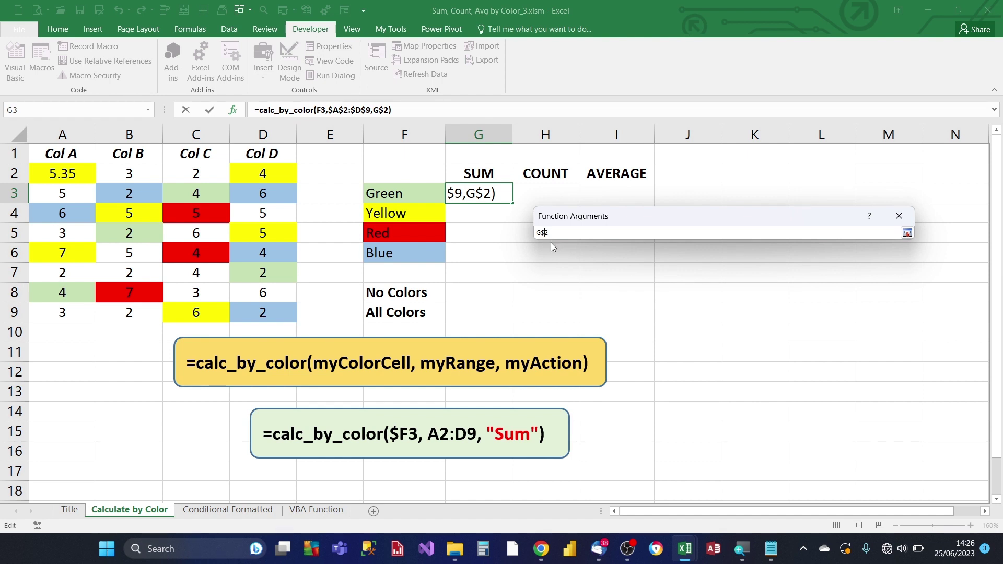
left_click(908, 233)
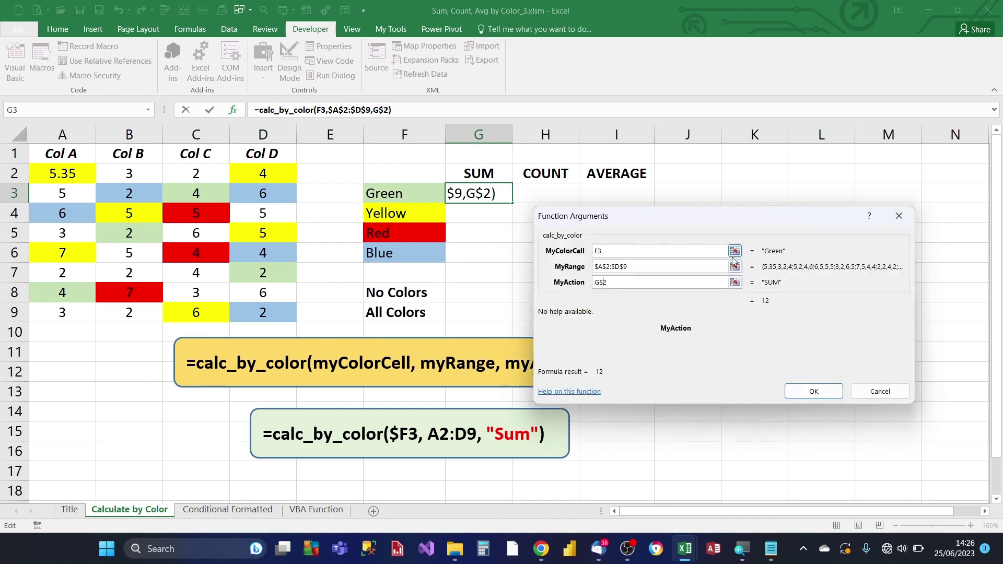
left_click(605, 252)
type("$")
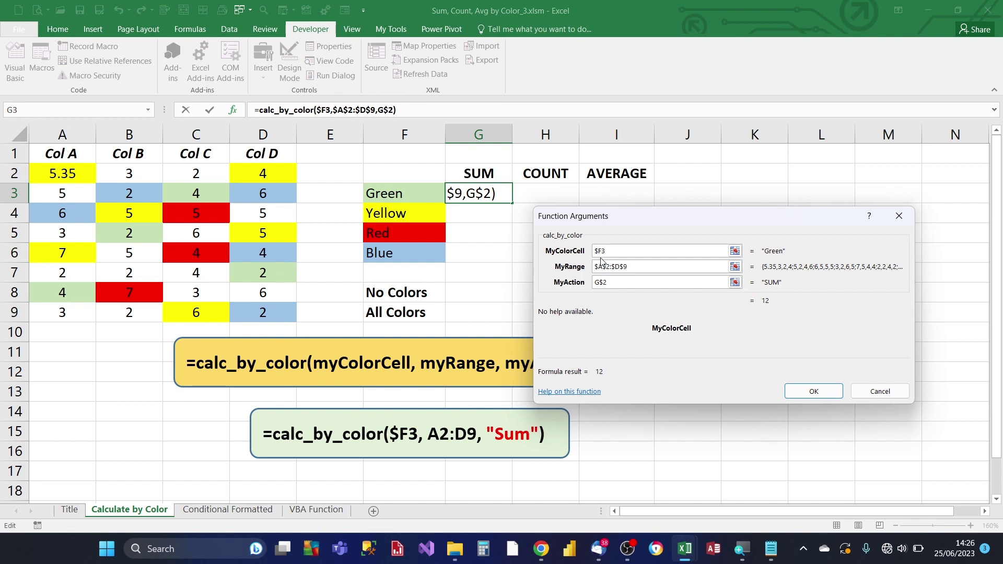
left_click(809, 387)
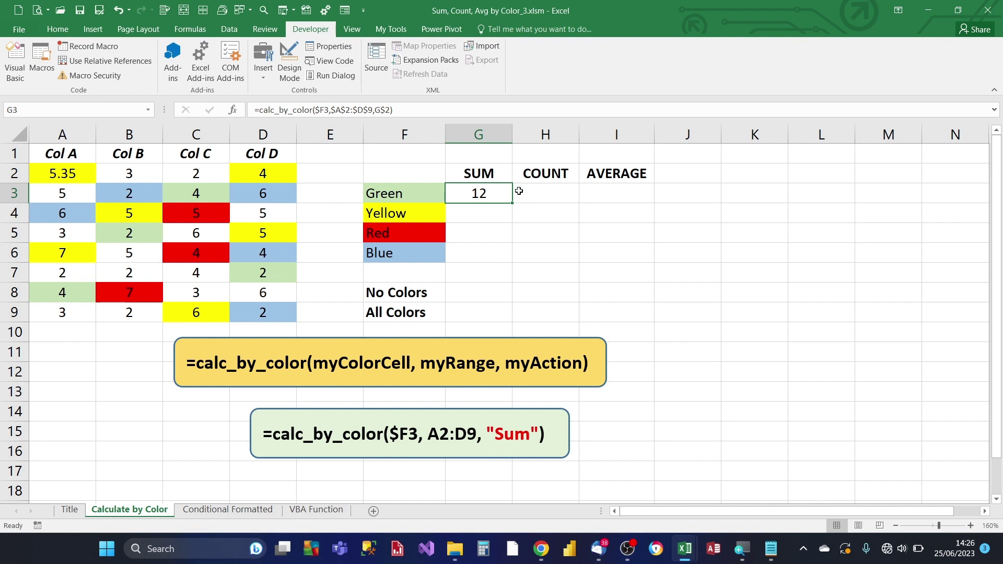
Step: Fill the calc_by_color formula down to G6 and across into COUNT and AVERAGE, H3:I6
left_click_drag(514, 206, 631, 268)
left_click(584, 240)
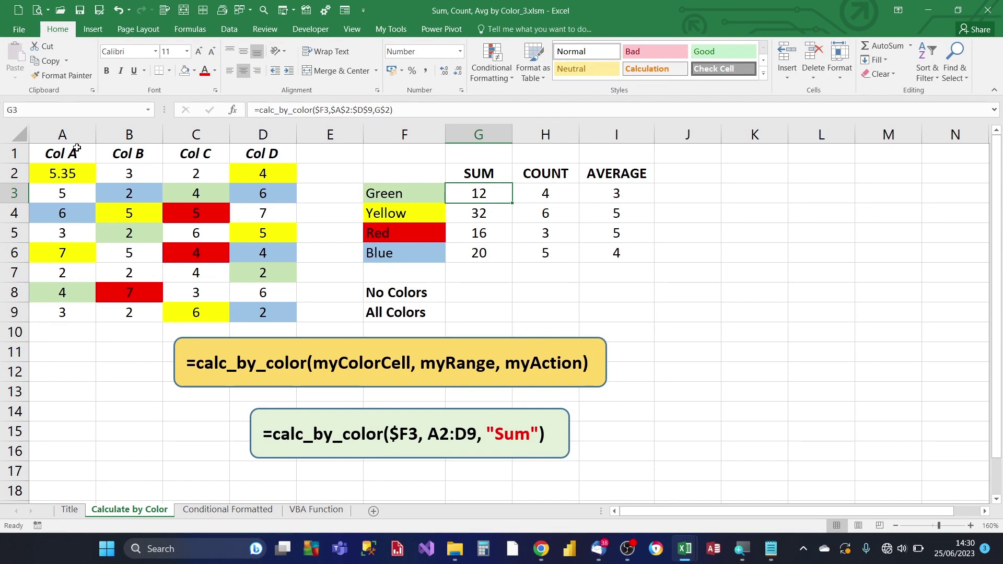
left_click(73, 173)
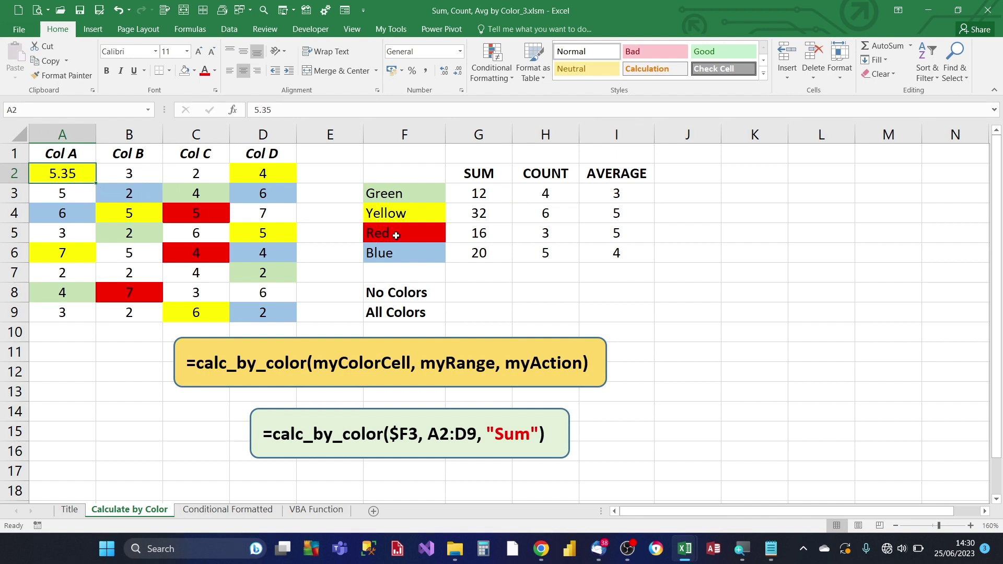
Step: Show two decimals in the Yellow sum G4 and the averages I3:I6
left_click(482, 214)
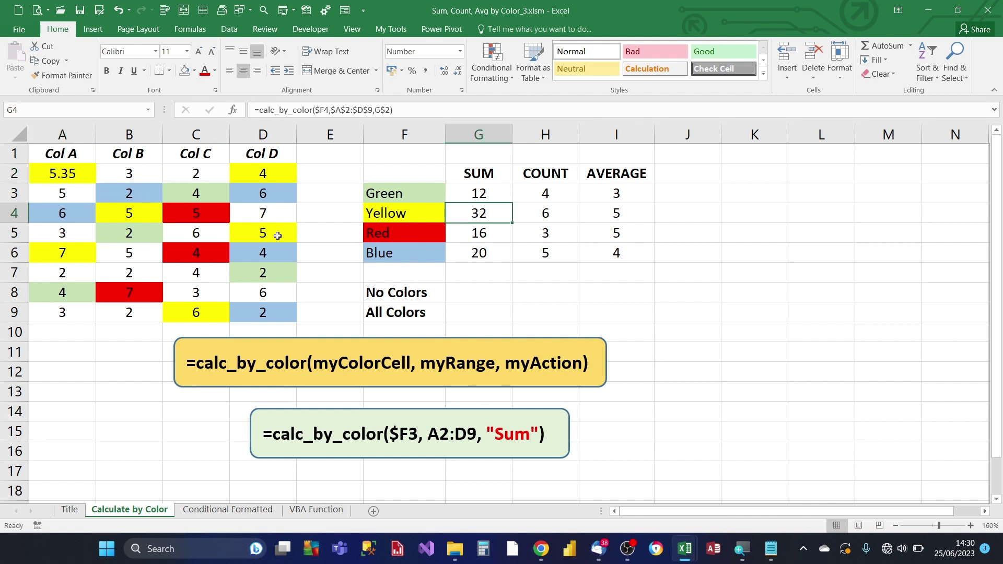
left_click(444, 71)
left_click(444, 71)
left_click_drag(626, 193, 624, 245)
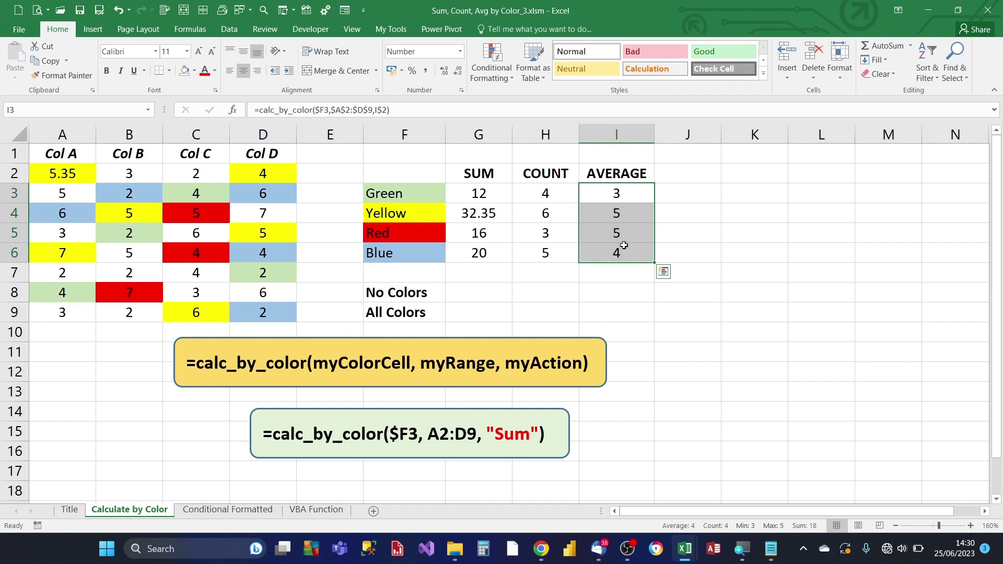
left_click(443, 72)
left_click(443, 72)
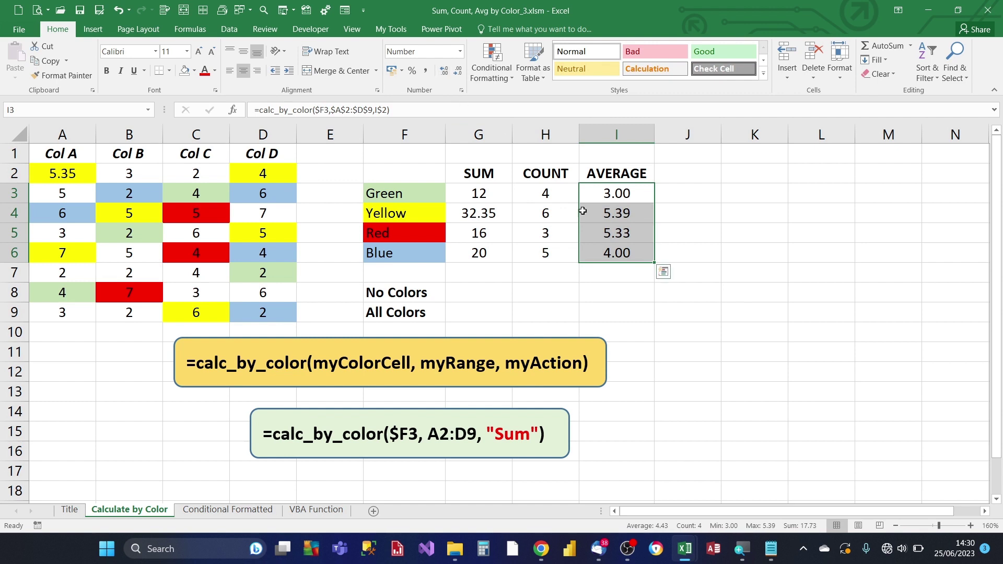
left_click(608, 232)
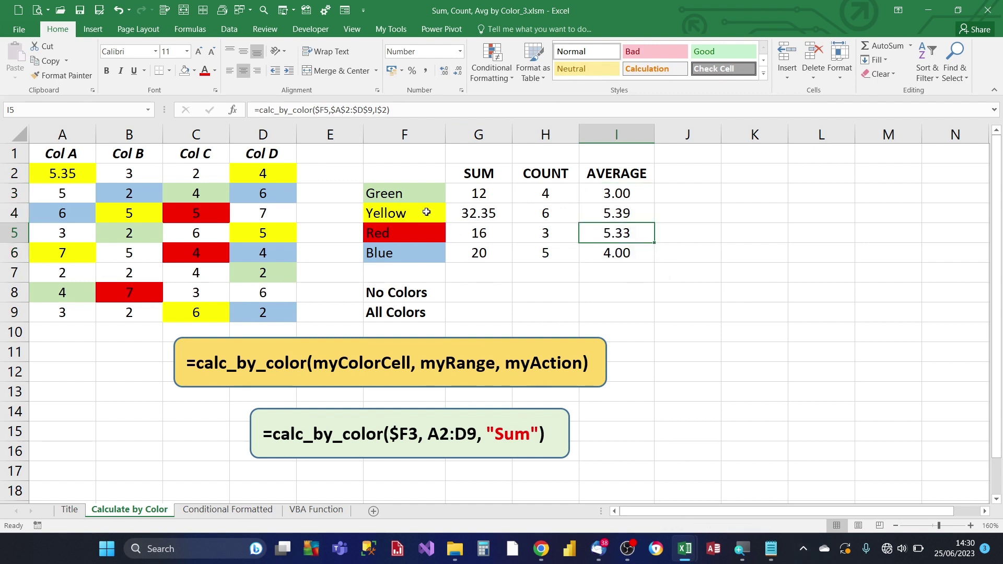
left_click(496, 194)
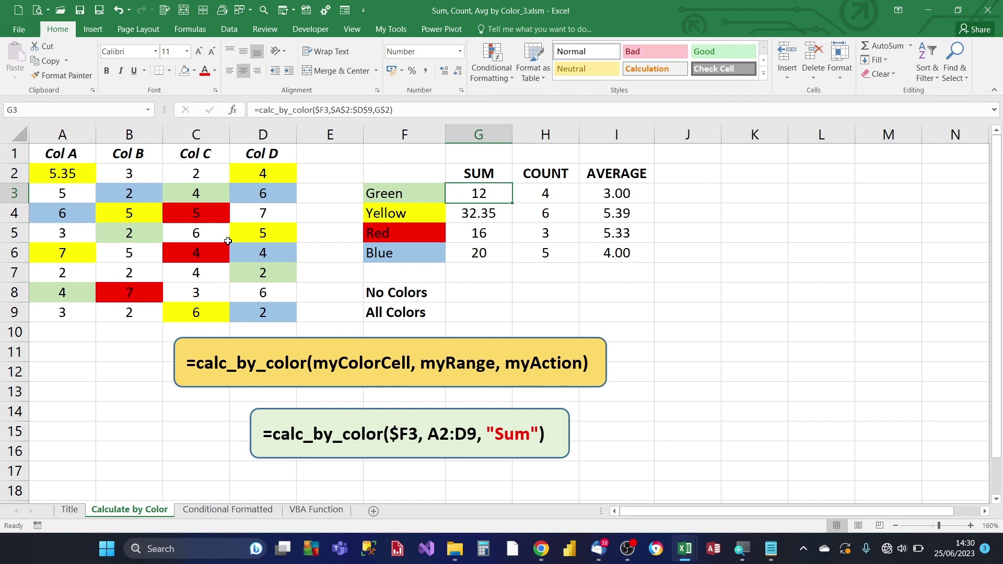
left_click(198, 193)
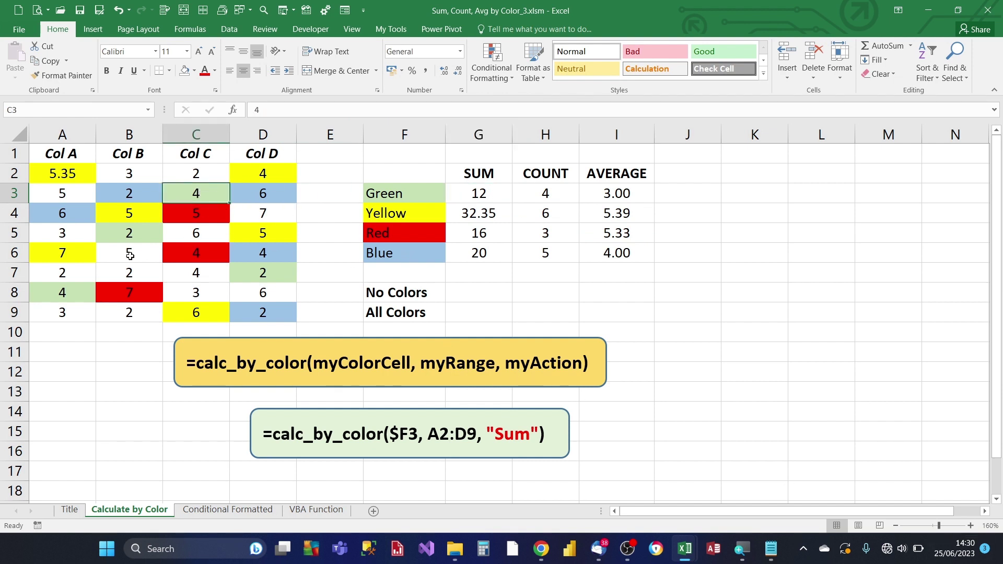
left_click(128, 236, "ctrl")
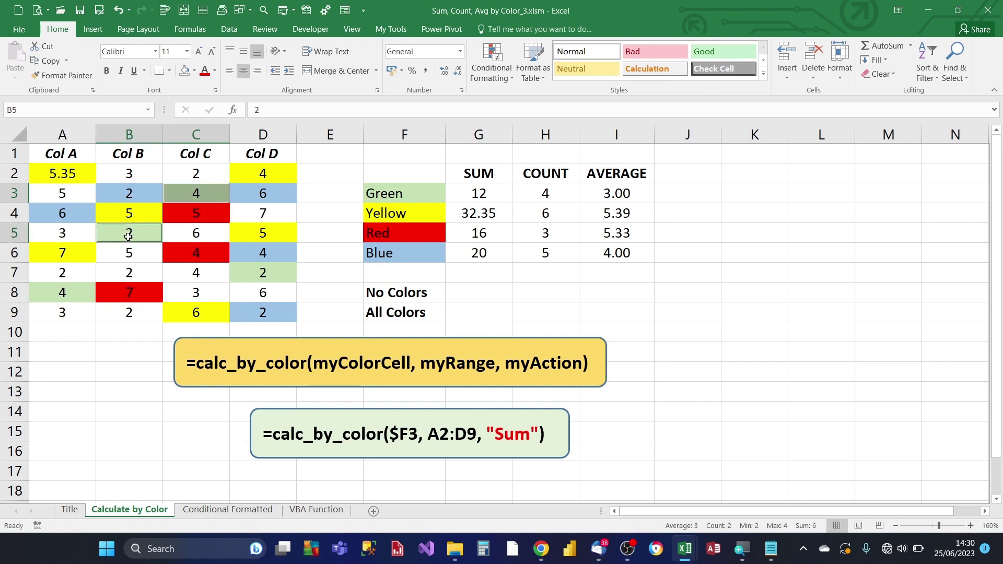
left_click(252, 271, "ctrl")
left_click(84, 295, "ctrl")
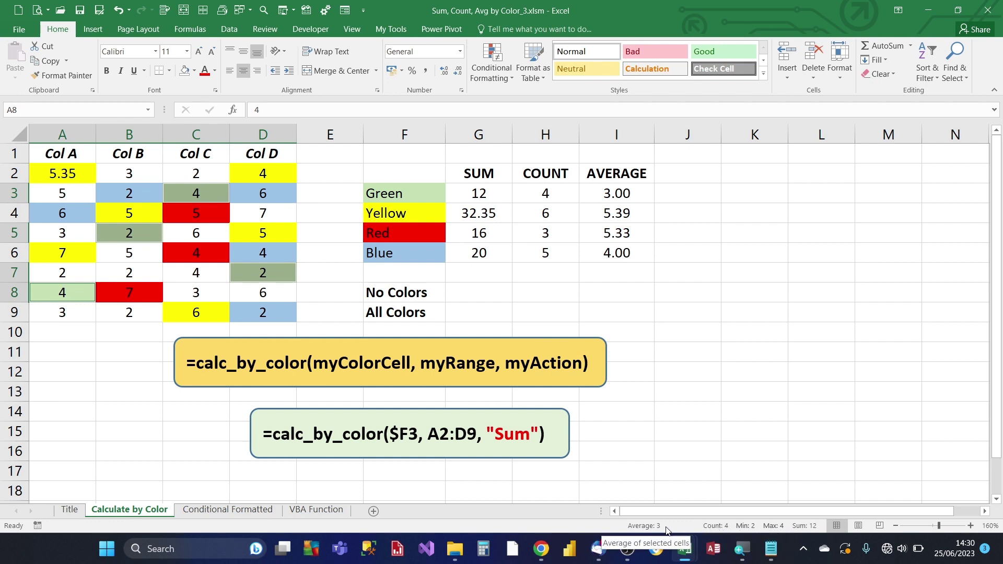
left_click(503, 251)
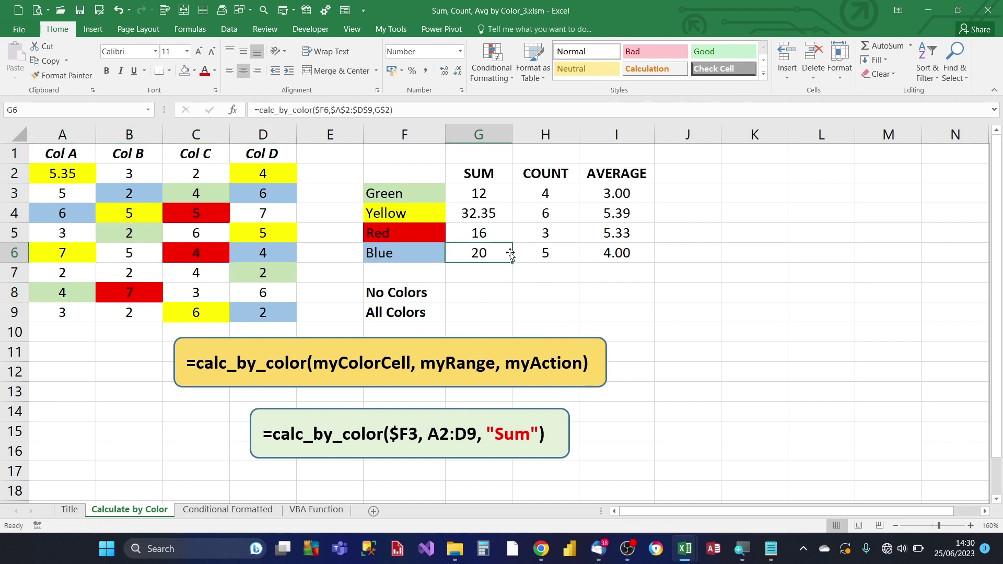
left_click(51, 172)
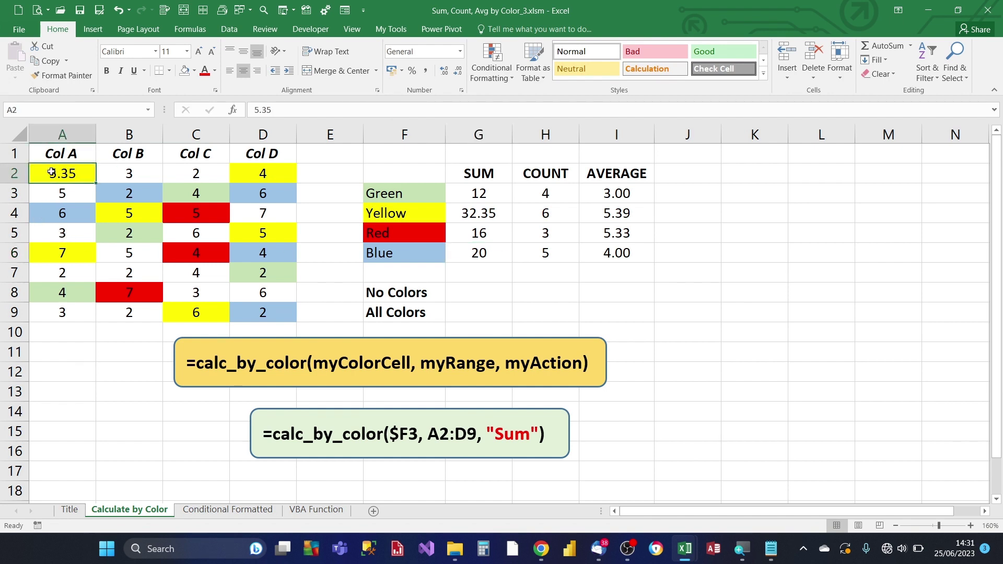
left_click(272, 175, "ctrl")
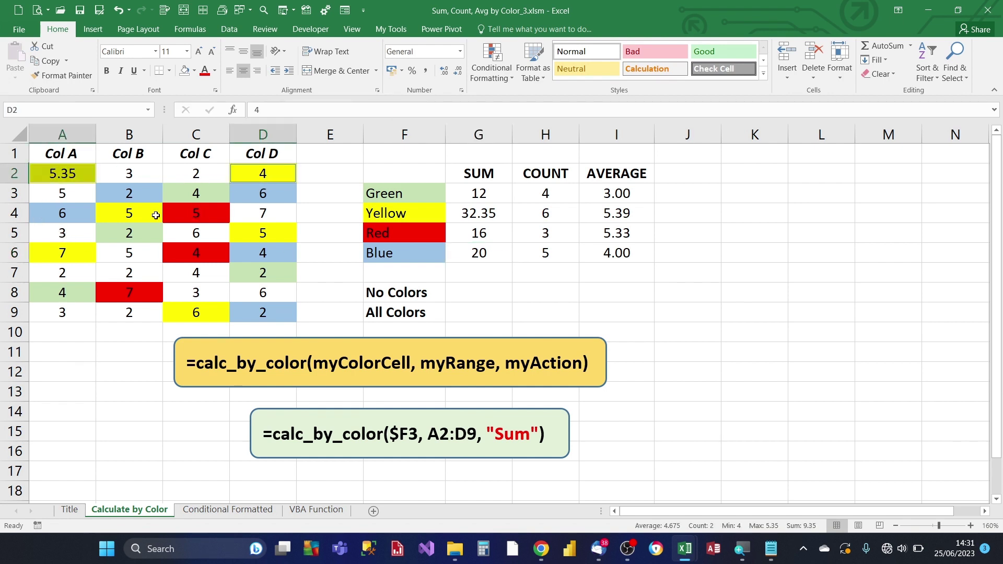
left_click(139, 213, "ctrl")
left_click(264, 236, "ctrl")
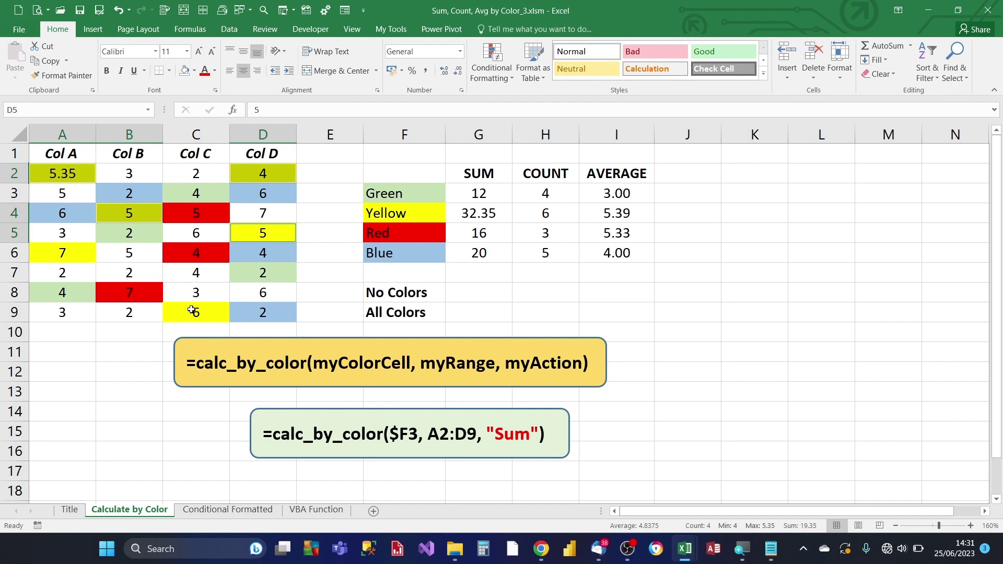
left_click(194, 311, "ctrl")
left_click(68, 255, "ctrl")
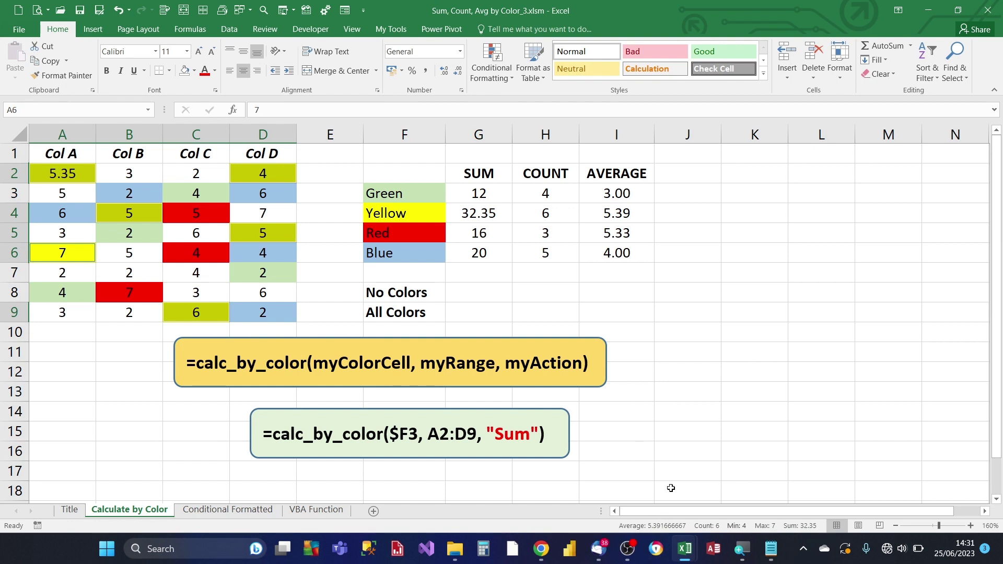
Step: Copy the Blue row formulas G6:I6 into the No Colors row, giving 53, 14 and 3.79
left_click(611, 250)
left_click(432, 233)
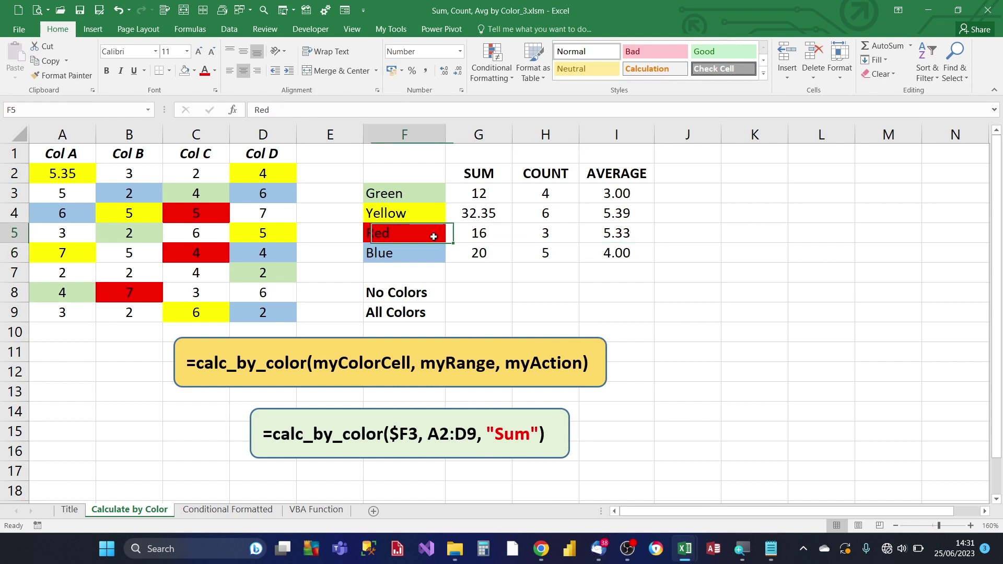
left_click(433, 254)
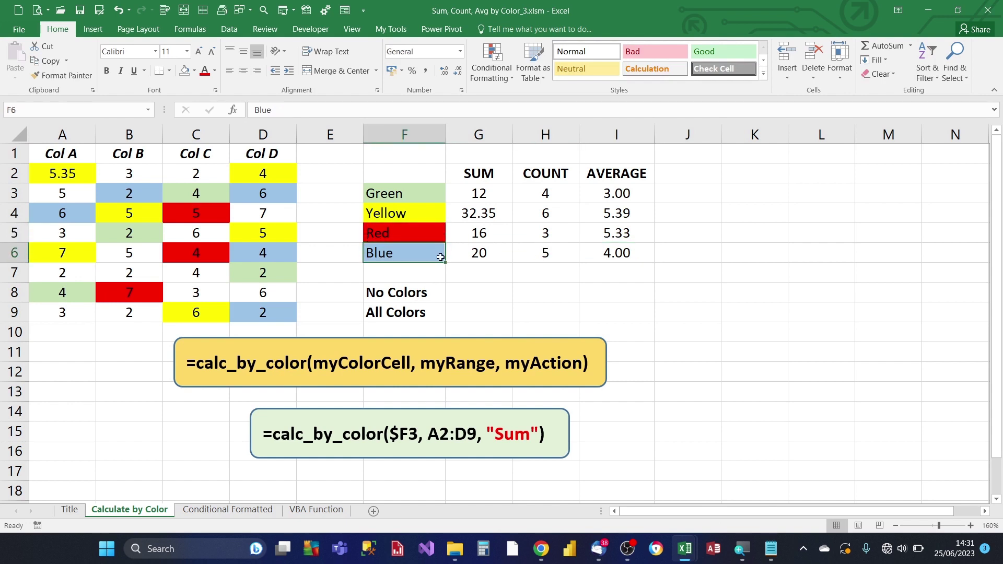
left_click(469, 252)
left_click_drag(469, 252, 603, 257)
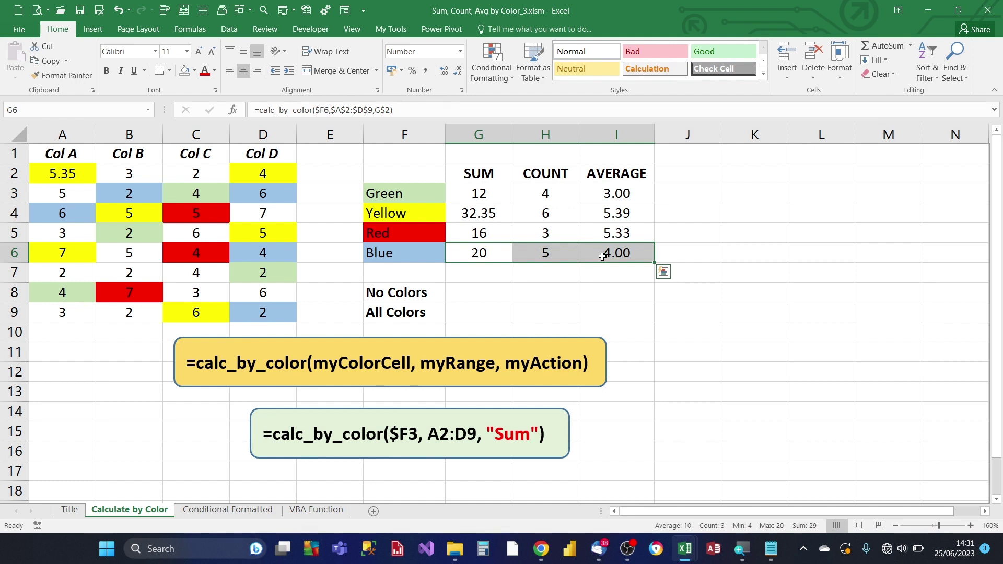
key("ctrl+c")
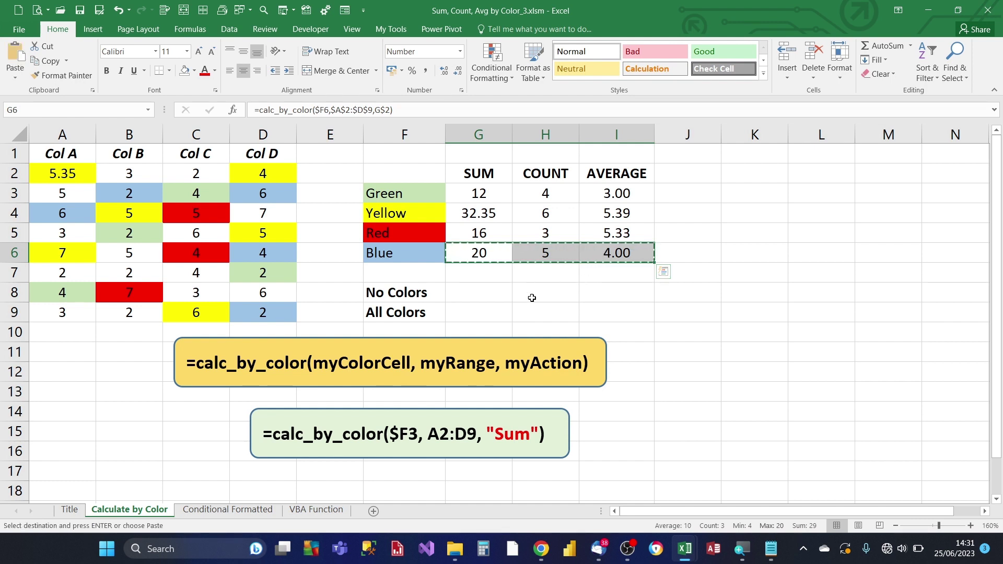
left_click(491, 293)
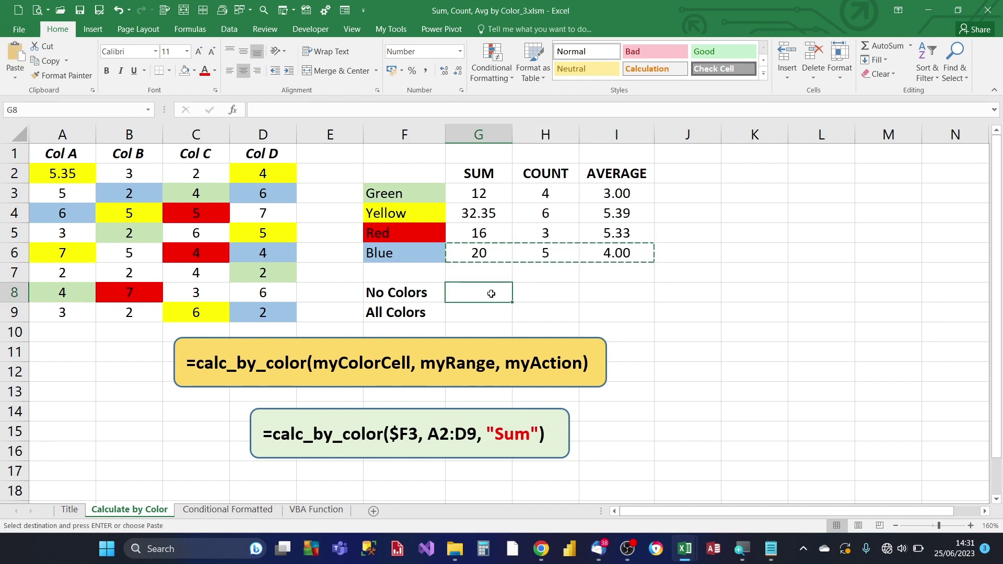
key("ctrl+v")
left_click(491, 295)
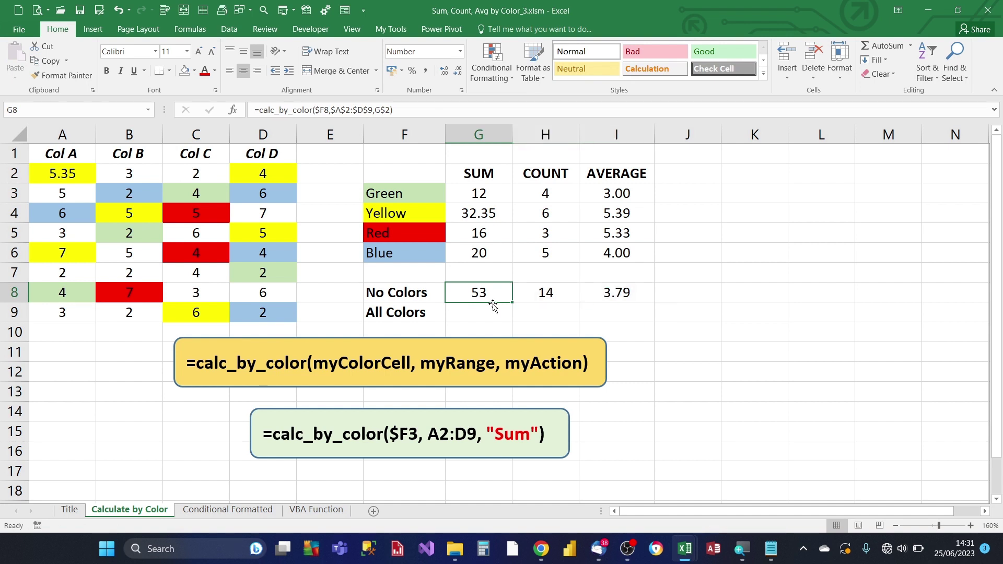
left_click(539, 296)
left_click(597, 297)
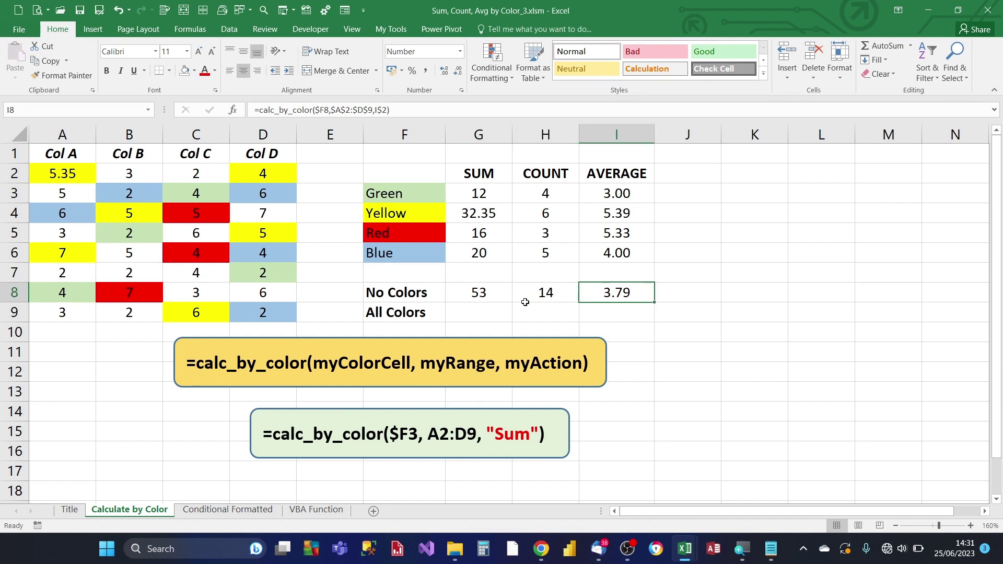
left_click(482, 297)
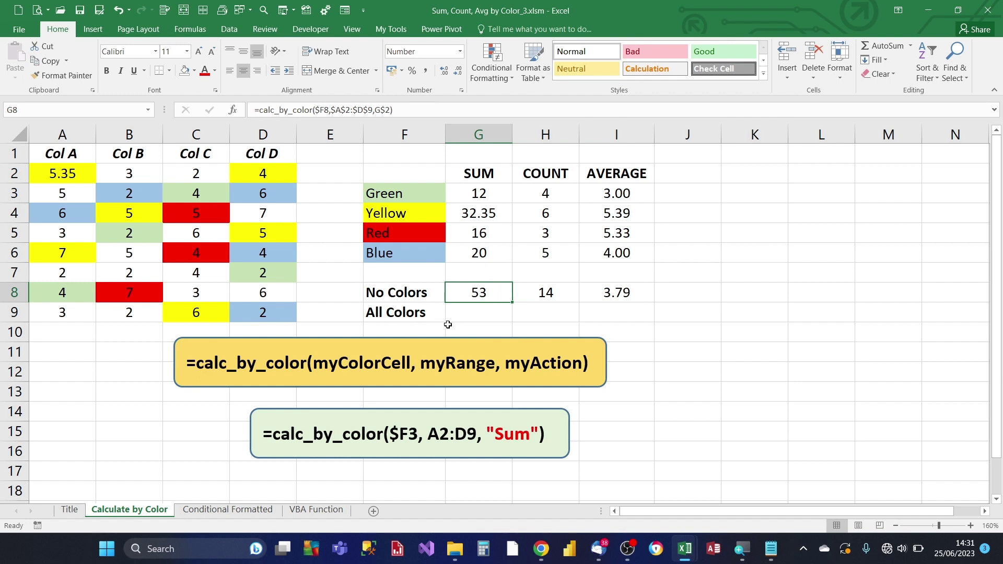
left_click_drag(130, 174, 178, 175)
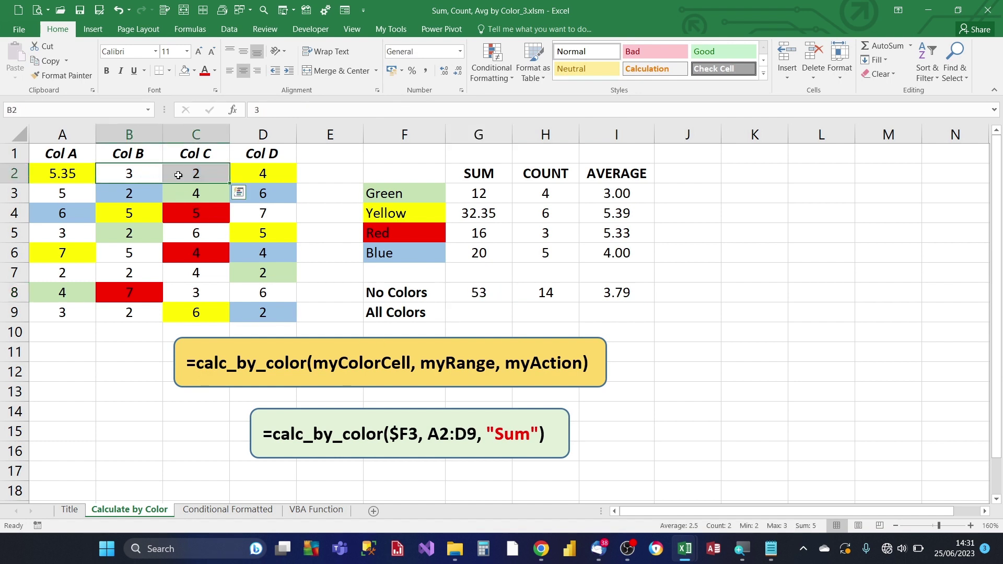
left_click(66, 193, "ctrl")
left_click(69, 230, "ctrl")
left_click(177, 233, "ctrl")
left_click(252, 210, "ctrl")
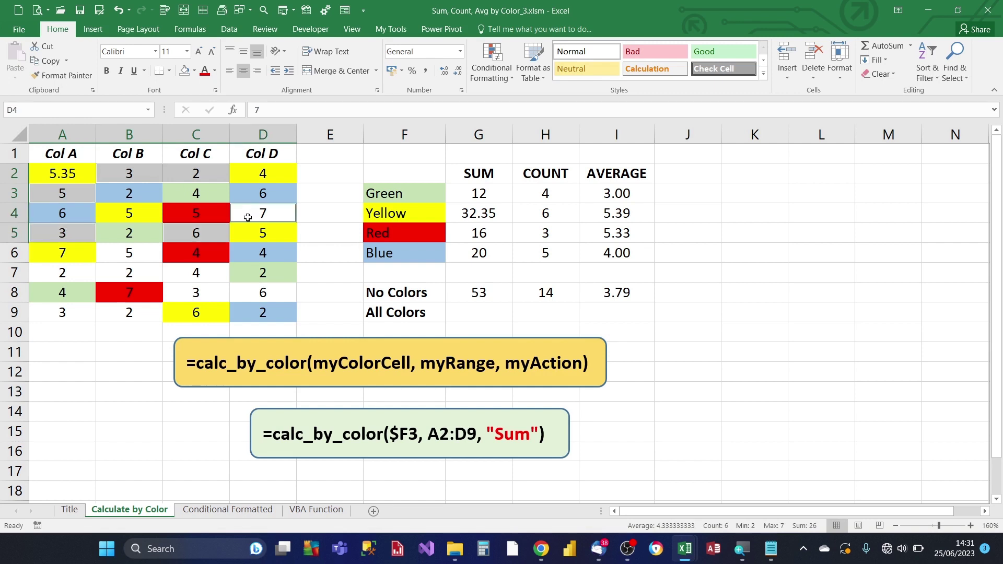
left_click(138, 252, "ctrl")
left_click(78, 272, "ctrl")
left_click(121, 272, "ctrl")
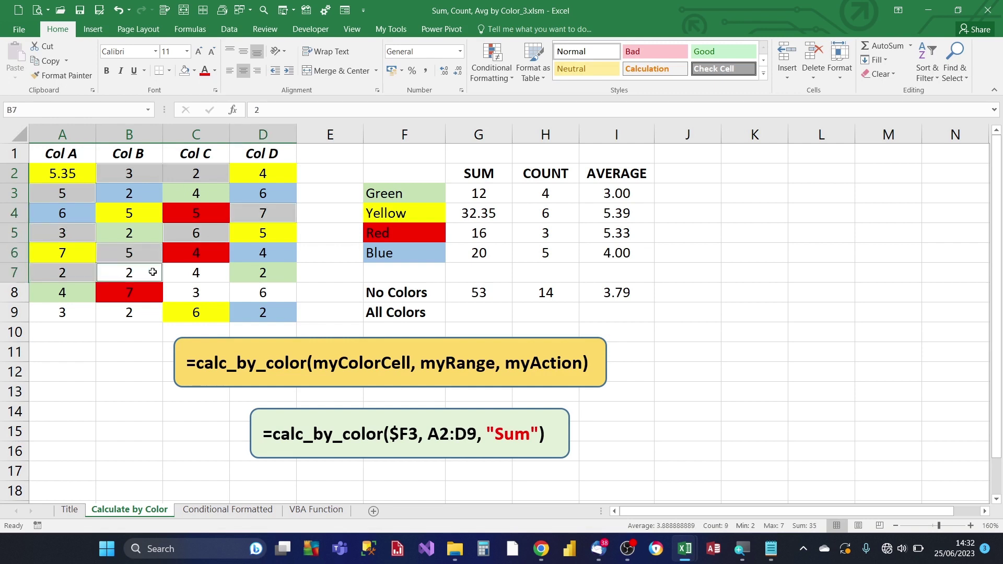
left_click(184, 272, "ctrl")
left_click(184, 293, "ctrl")
left_click(257, 294, "ctrl")
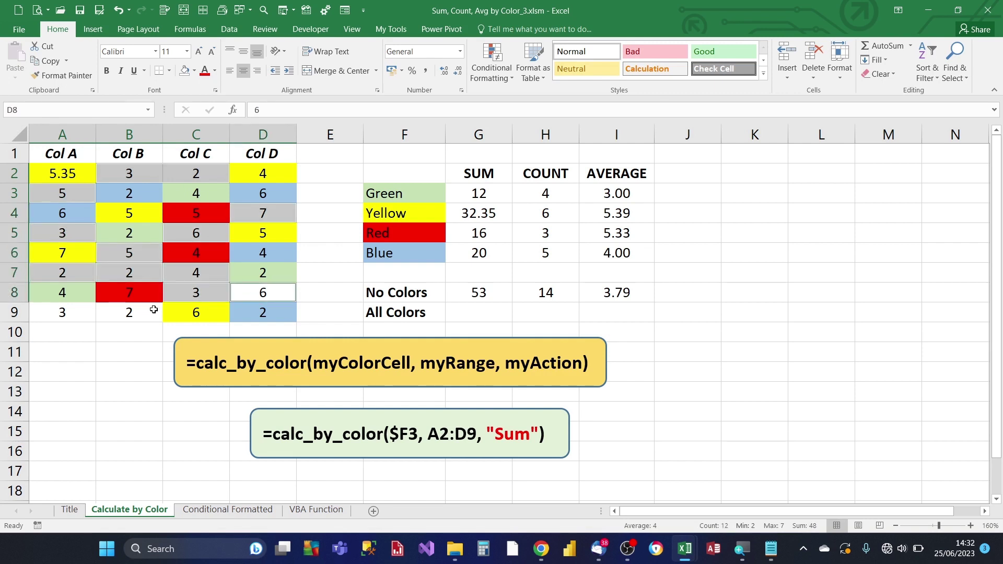
left_click(147, 311, "ctrl")
left_click(73, 313, "ctrl")
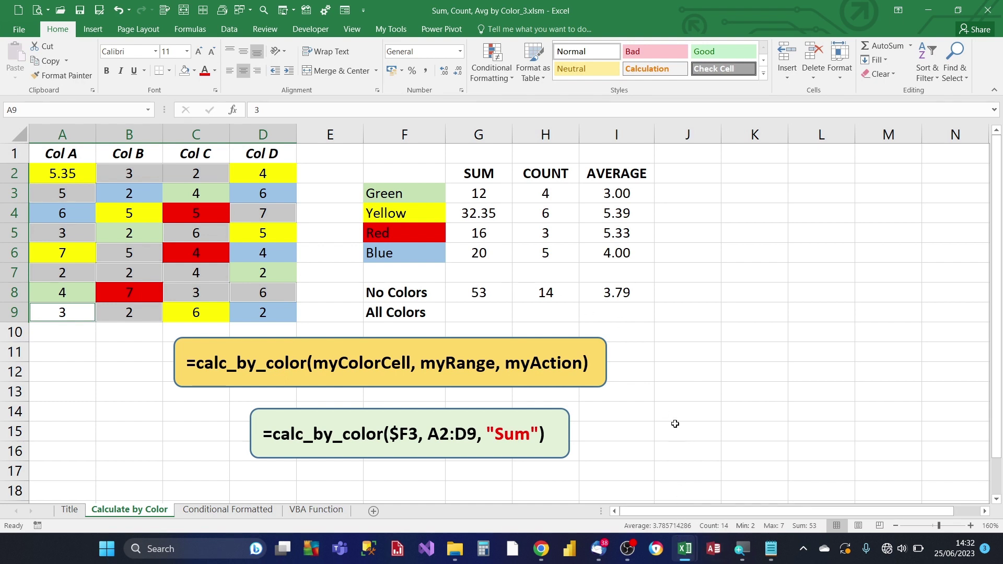
left_click(619, 294)
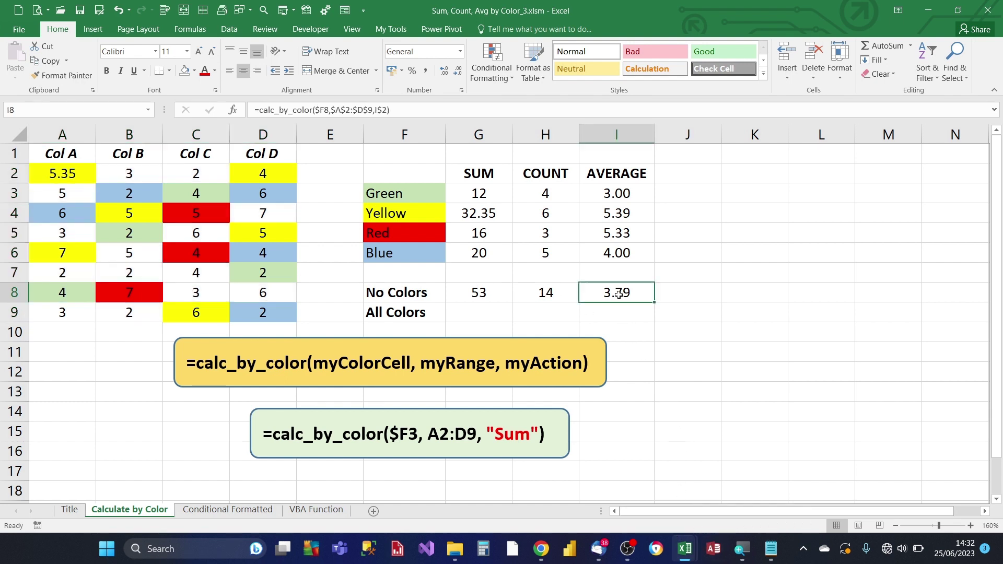
left_click(495, 310)
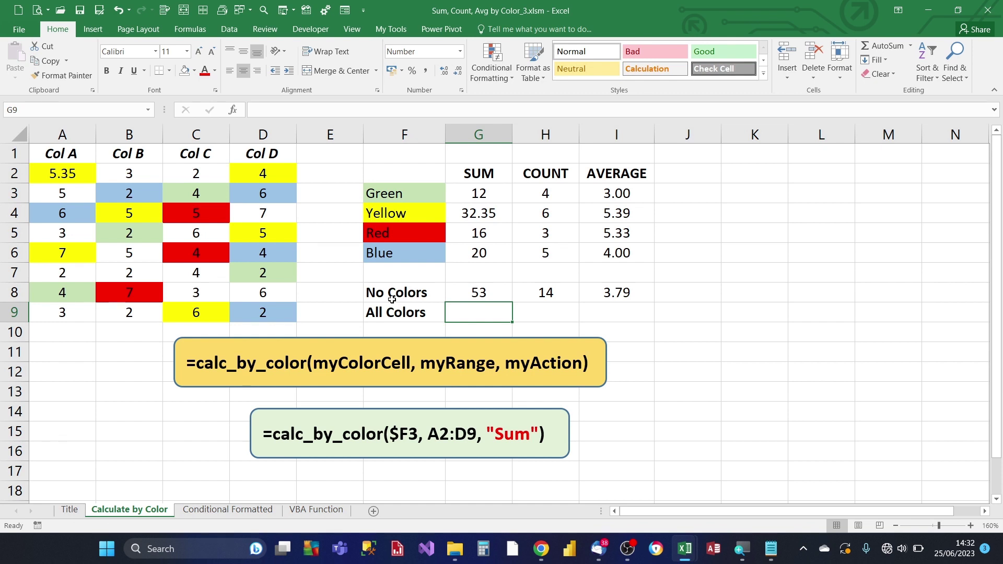
Step: Enter =SUM(G3:G6) in G9 and fill it into H9 for a total count of 18
type("=")
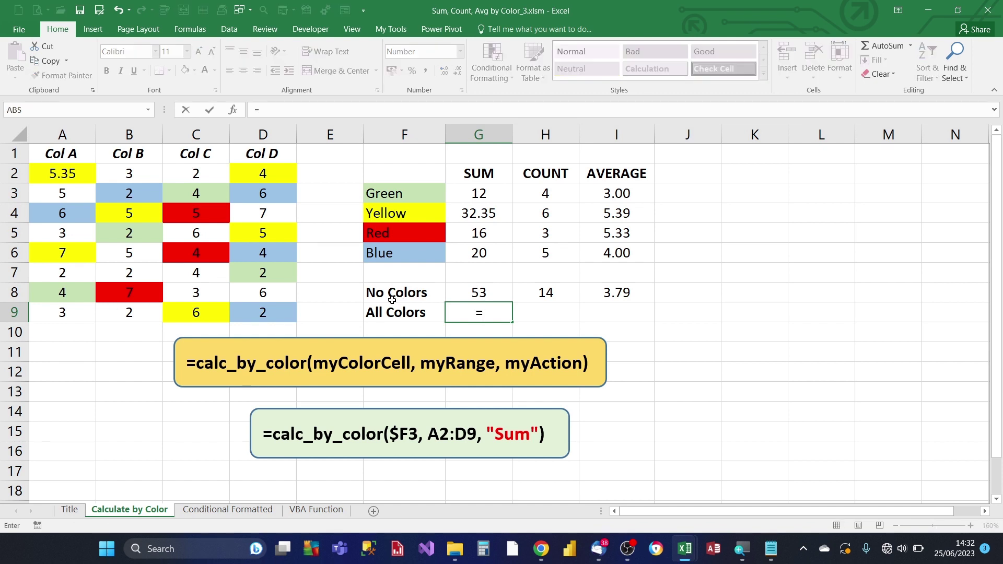
type("sum(")
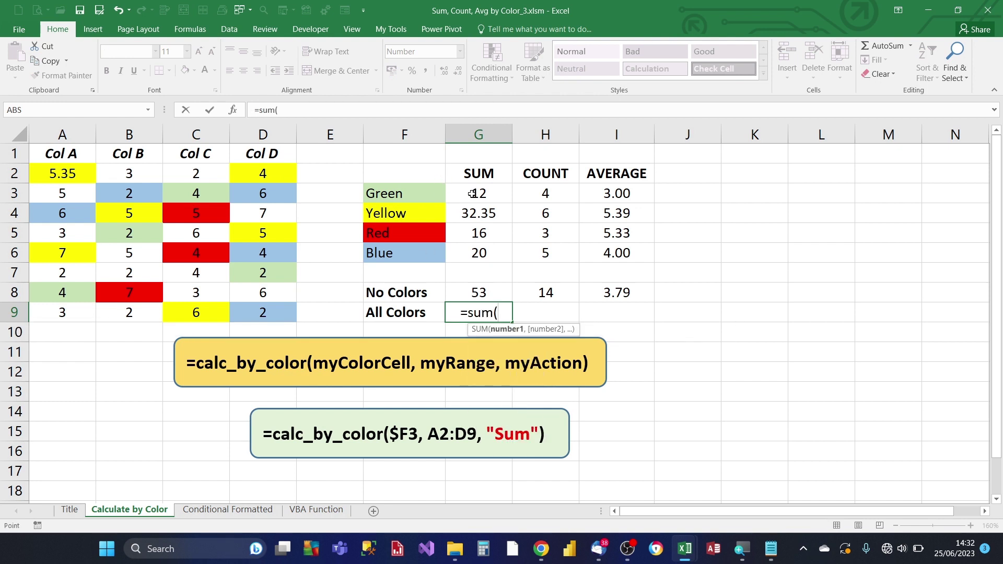
left_click_drag(468, 193, 469, 246)
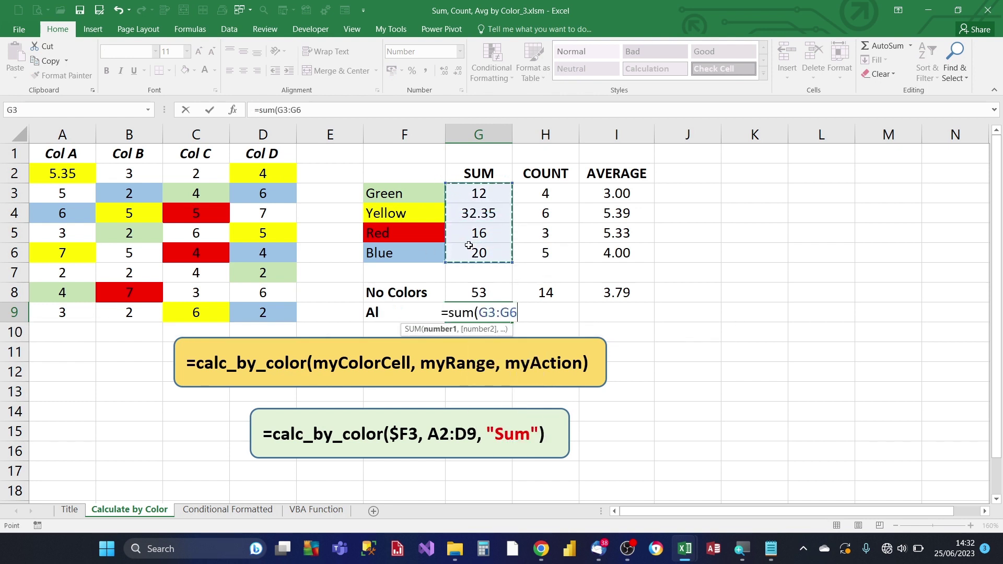
key("Return")
left_click(484, 310)
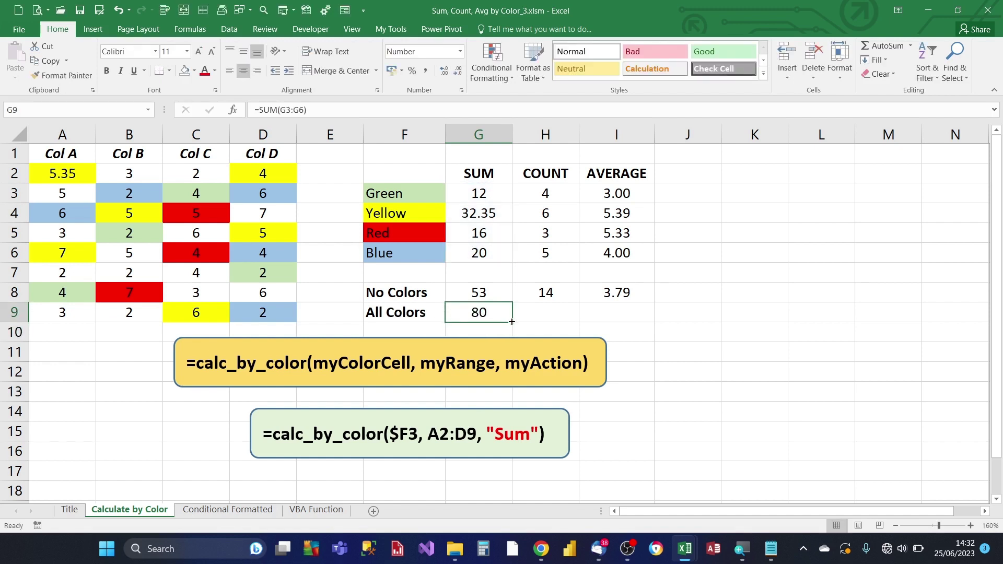
left_click_drag(512, 322, 577, 320)
Step: Enter =G9/H9 in I9 so the All Colors average shows 4.46
left_click(615, 314)
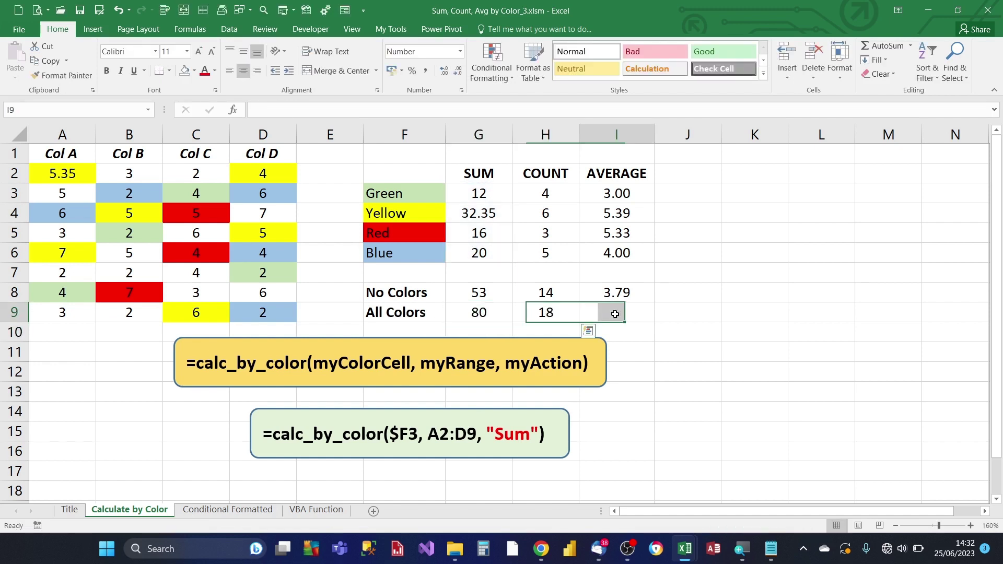
type("=")
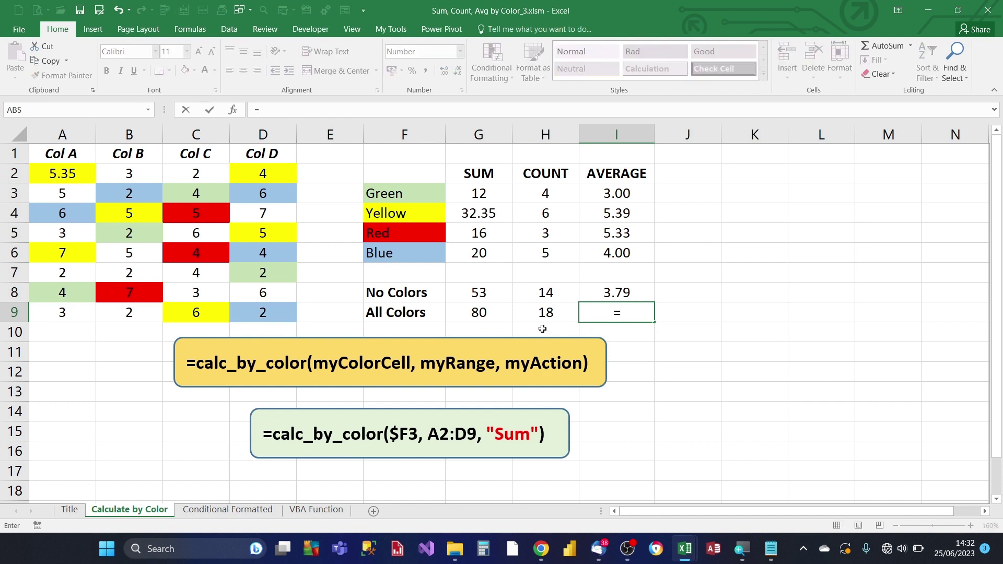
left_click(492, 311)
type("/")
left_click(546, 314)
key("Return")
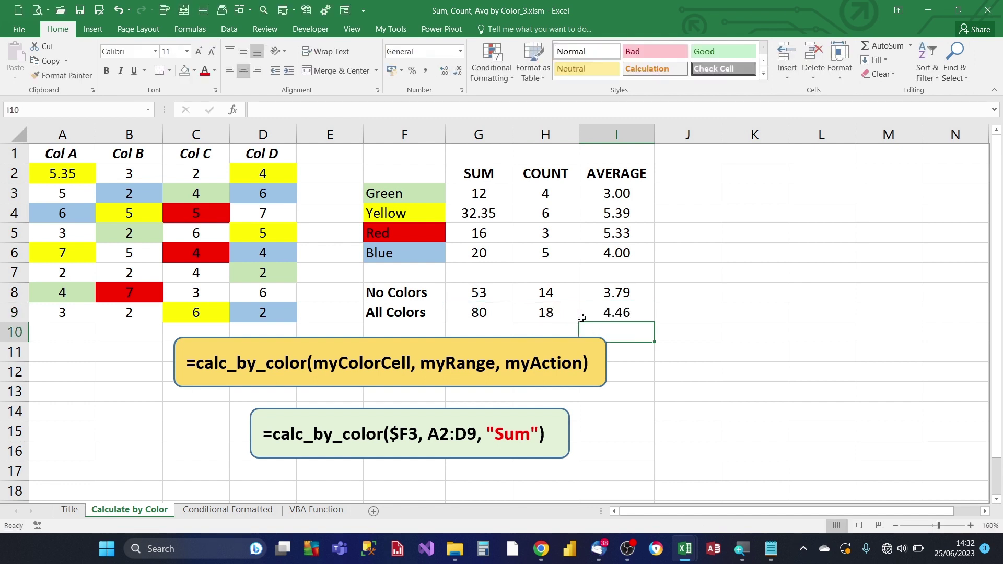
left_click(676, 309)
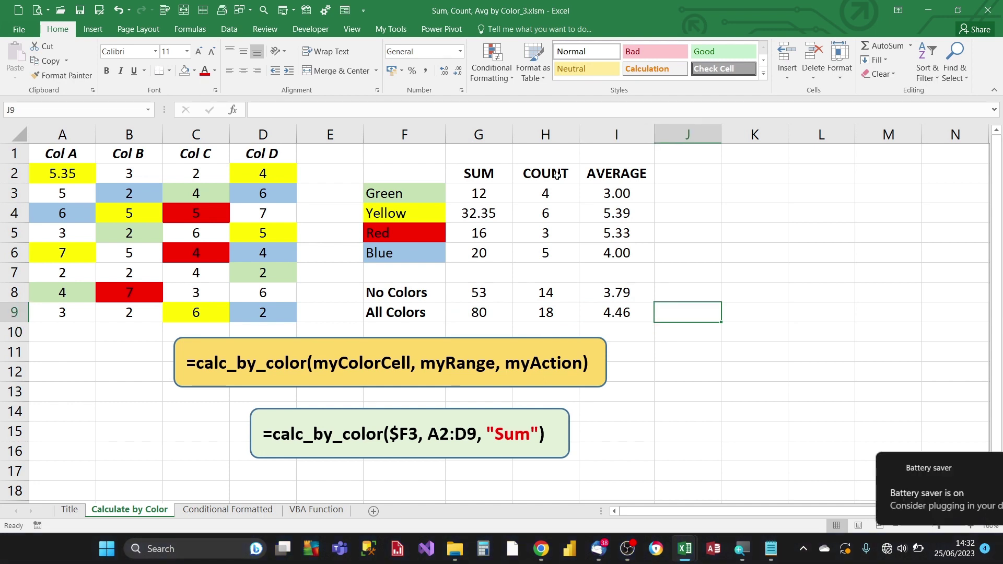
left_click(975, 468)
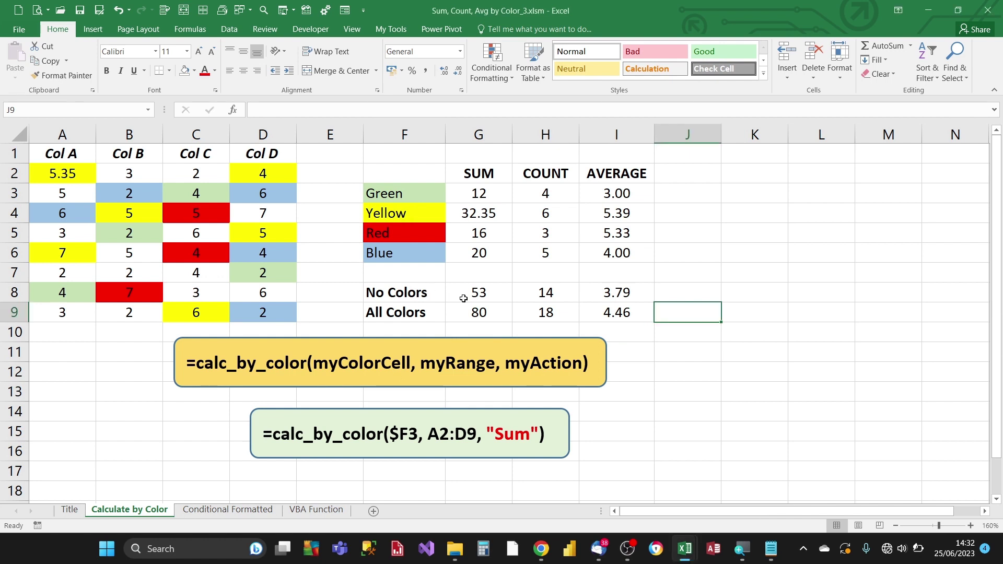
left_click(521, 312)
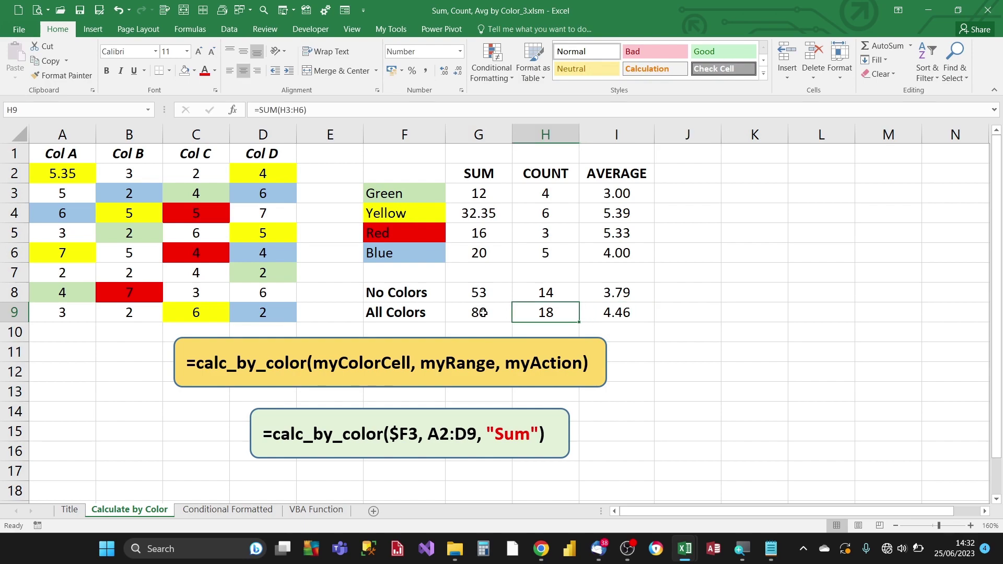
left_click(603, 316)
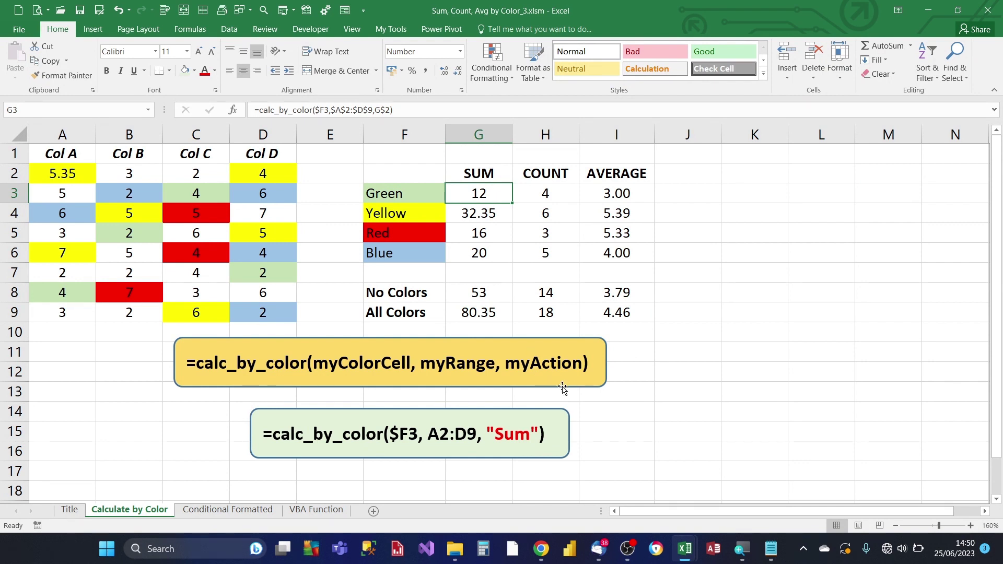
Step: In the VBA editor, add a Worksheet_Change event handler to Sheet1 (Calculate by Color)
left_click(320, 30)
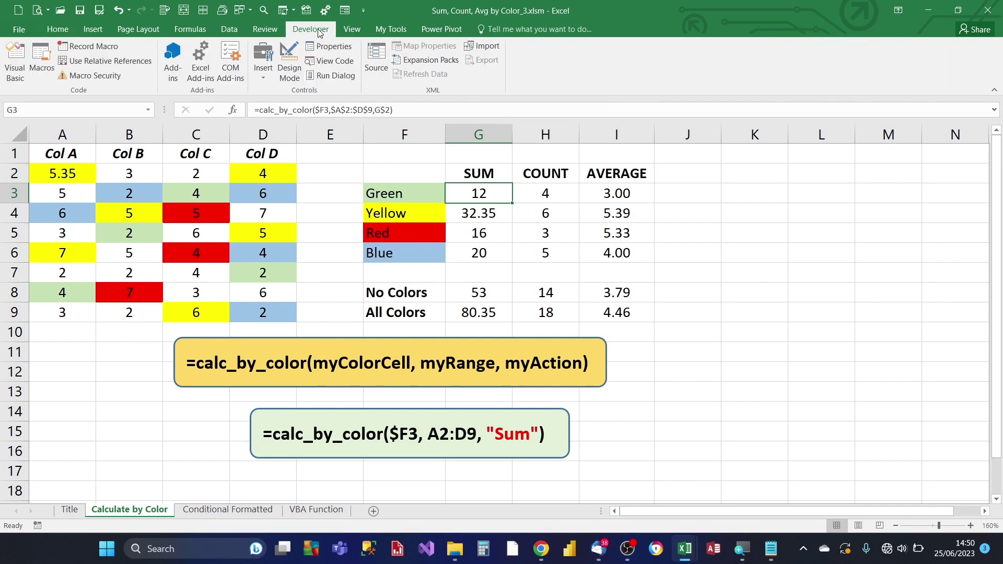
left_click(16, 50)
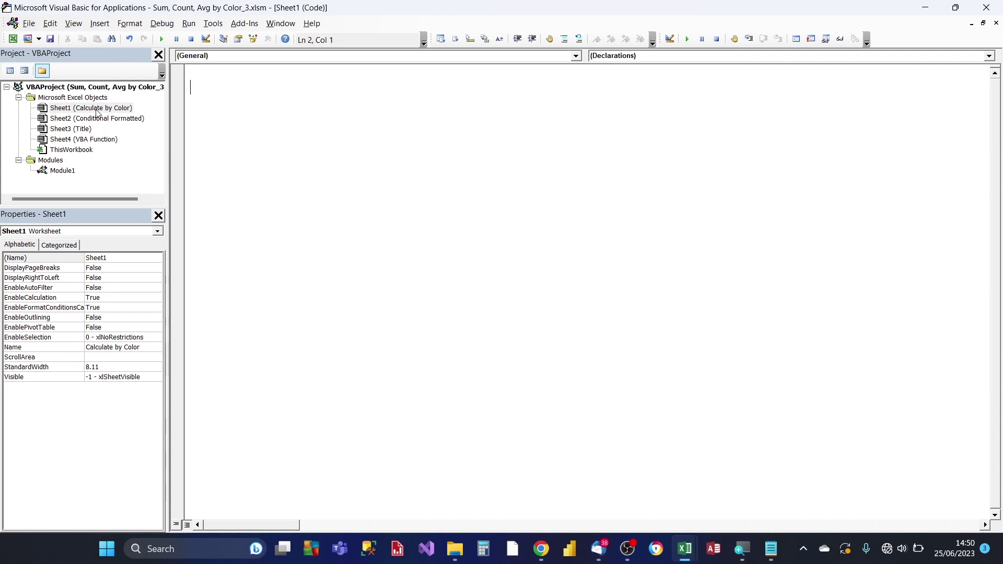
left_click(97, 110)
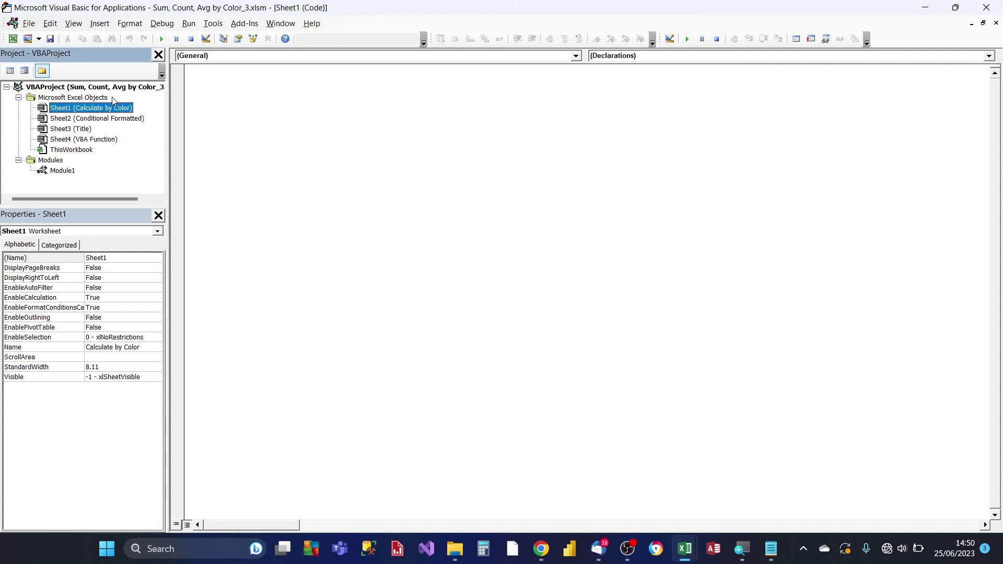
left_click(575, 56)
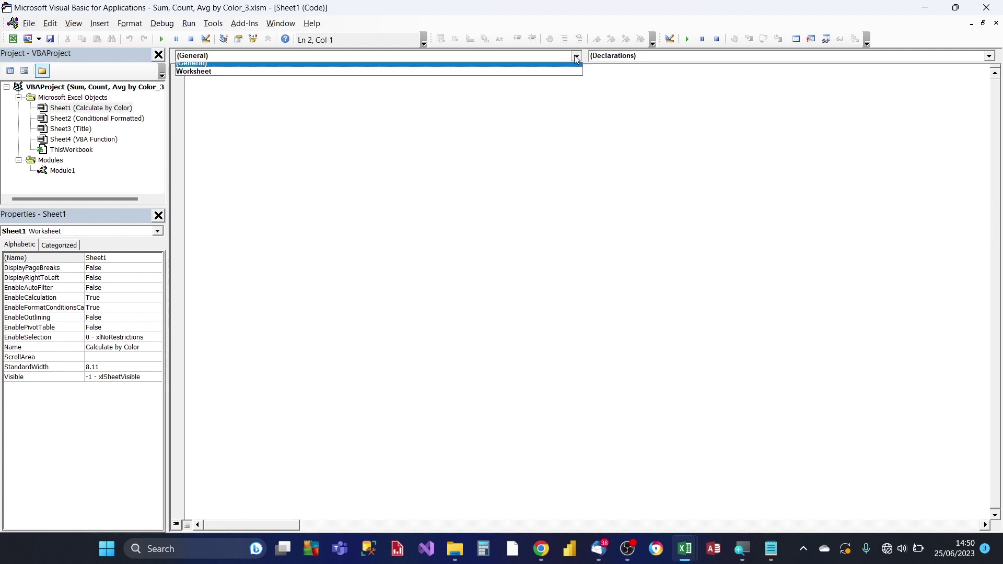
left_click(261, 76)
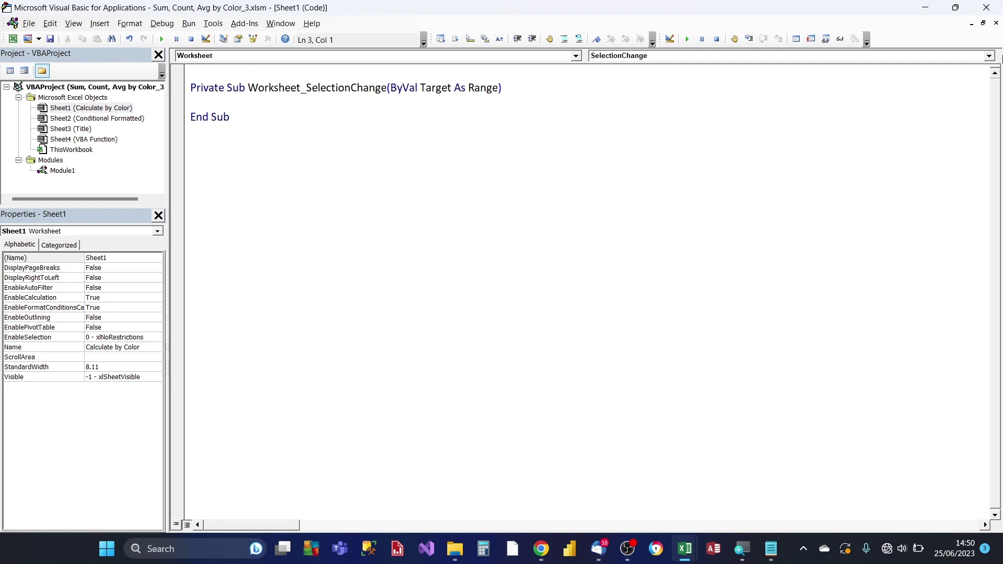
left_click(989, 56)
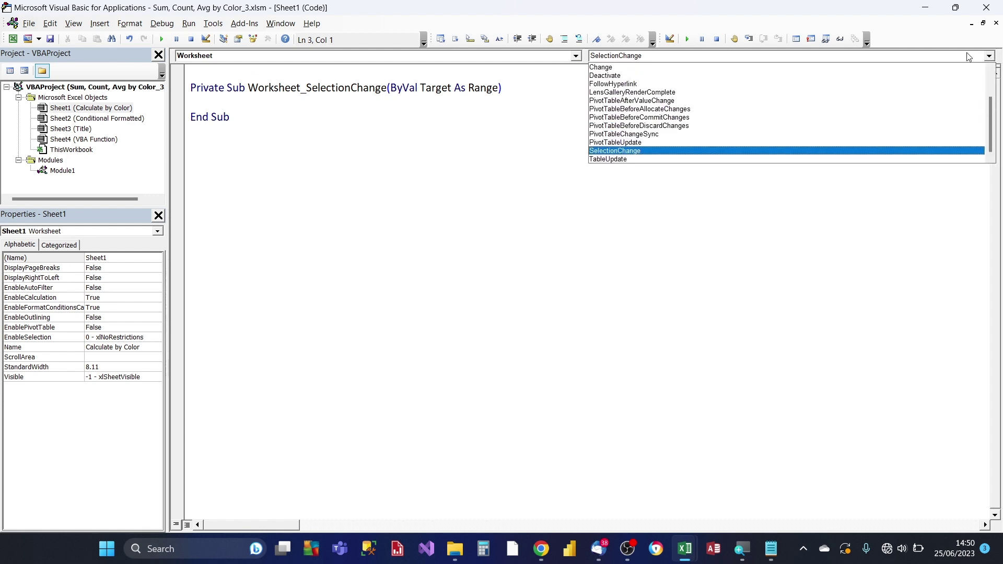
left_click(669, 68)
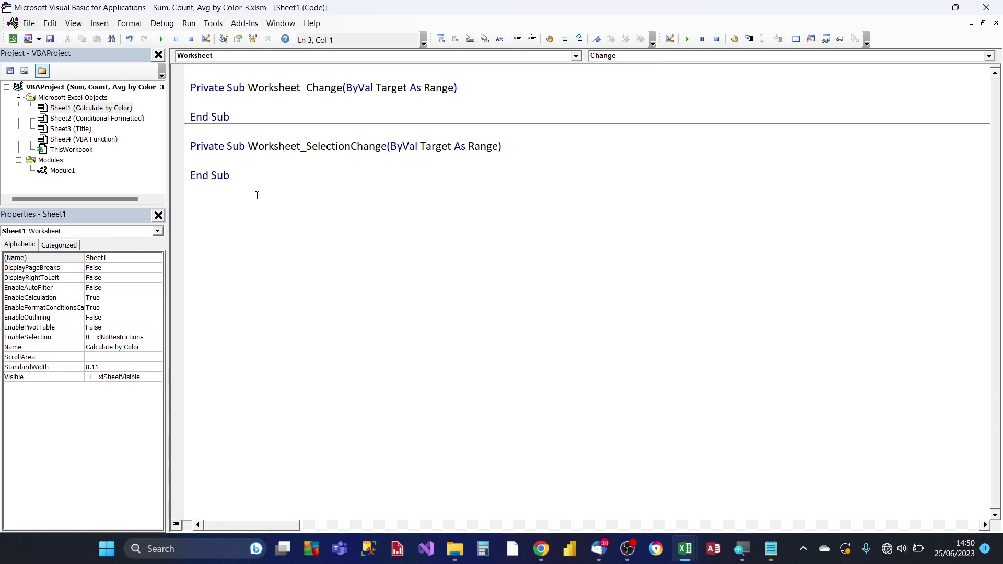
Step: Delete the SelectionChange stub and make the Change handler call Application.Calculate
left_click_drag(257, 195, 184, 148)
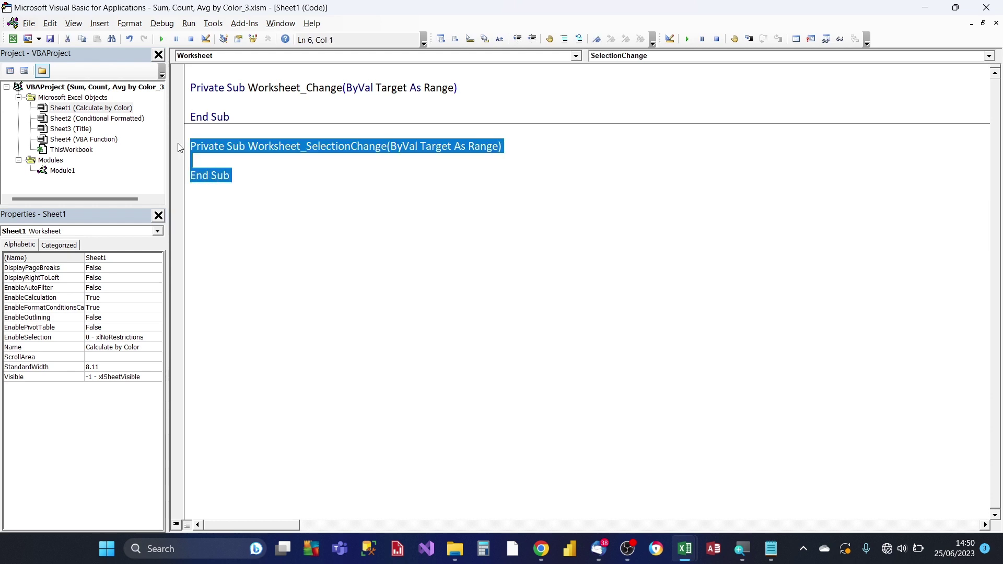
key("Delete")
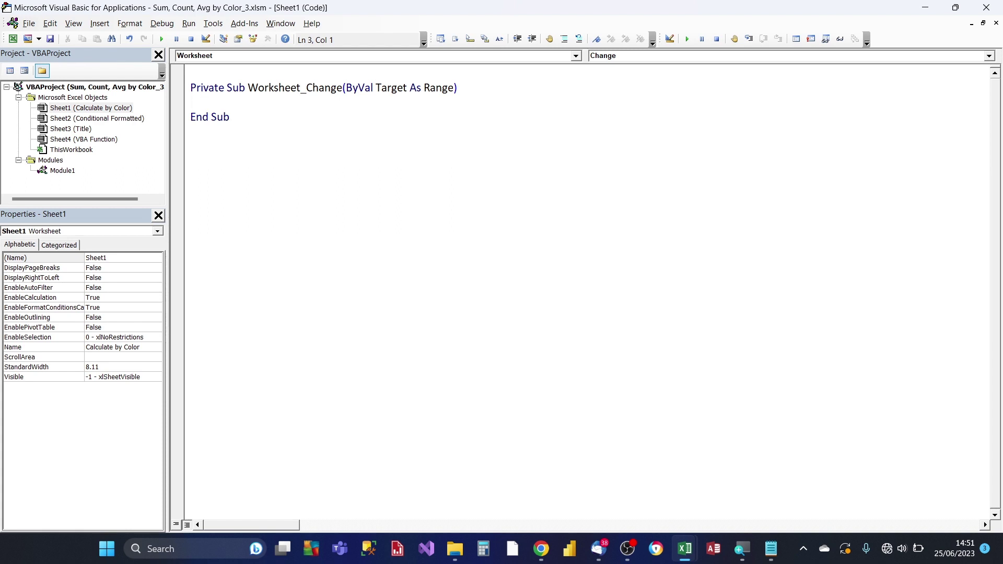
type("application.c")
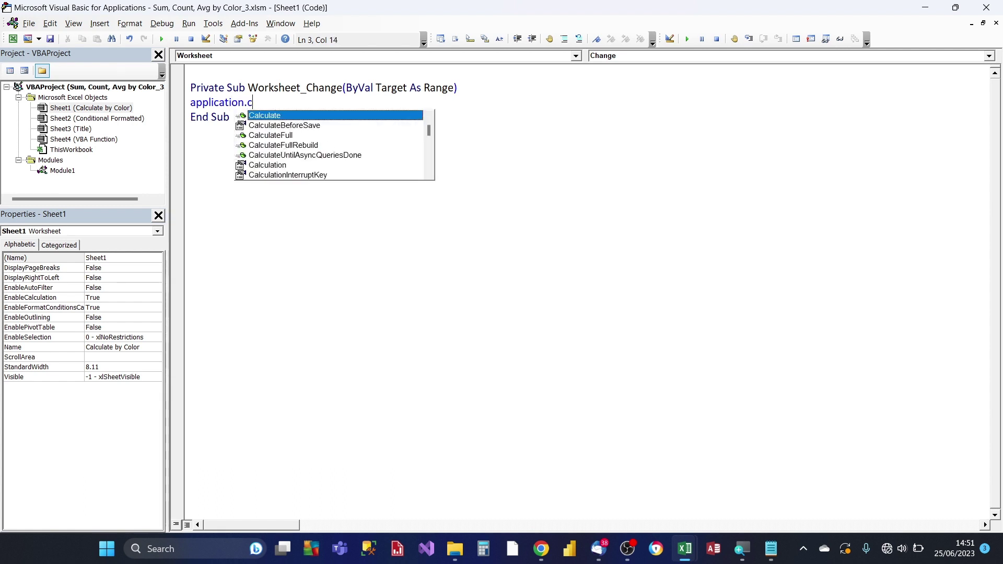
key("Tab")
left_click(378, 173)
Step: Back in the workbook, copy C3's green fill onto B2 with Format Painter
left_click(986, 7)
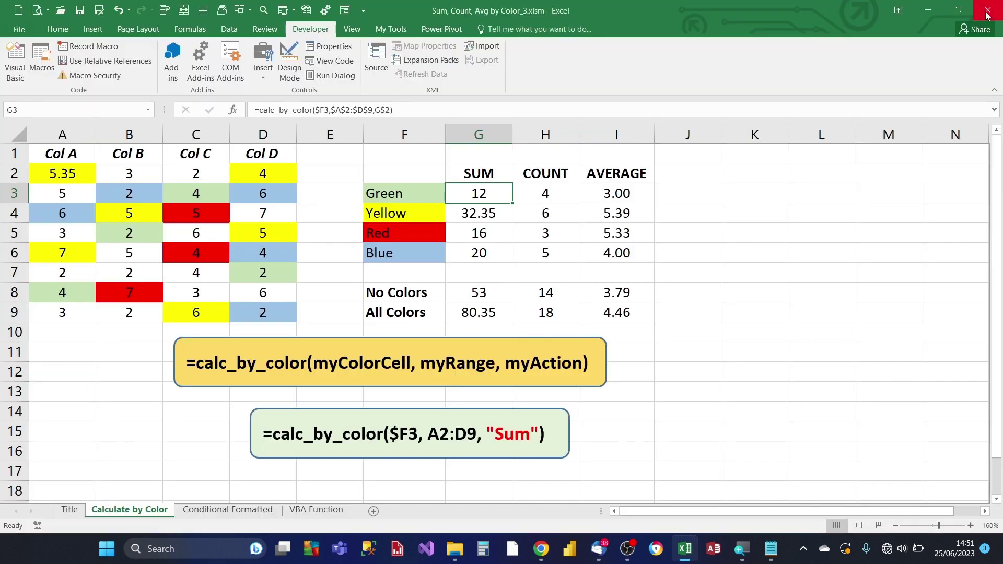
left_click(495, 276)
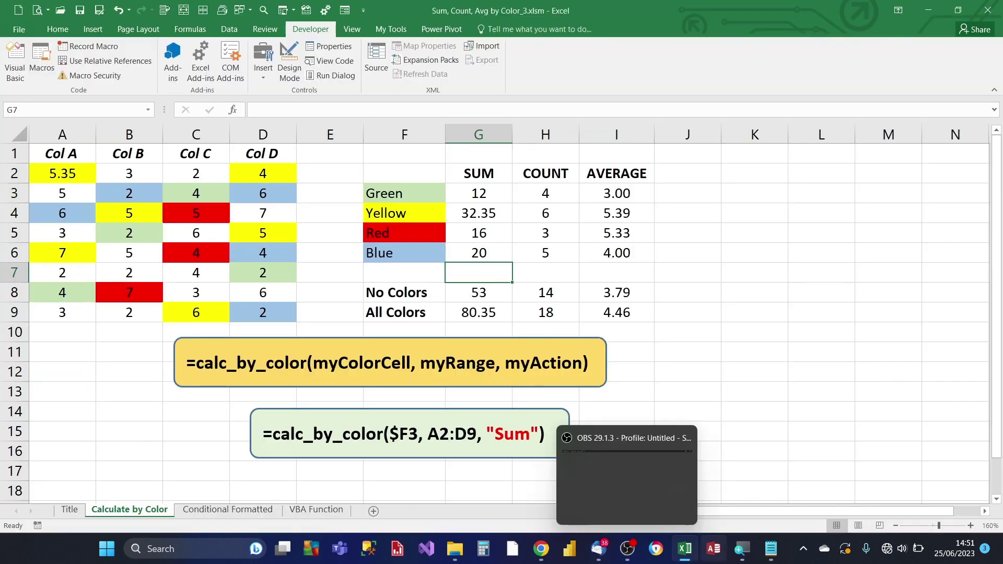
left_click(174, 199)
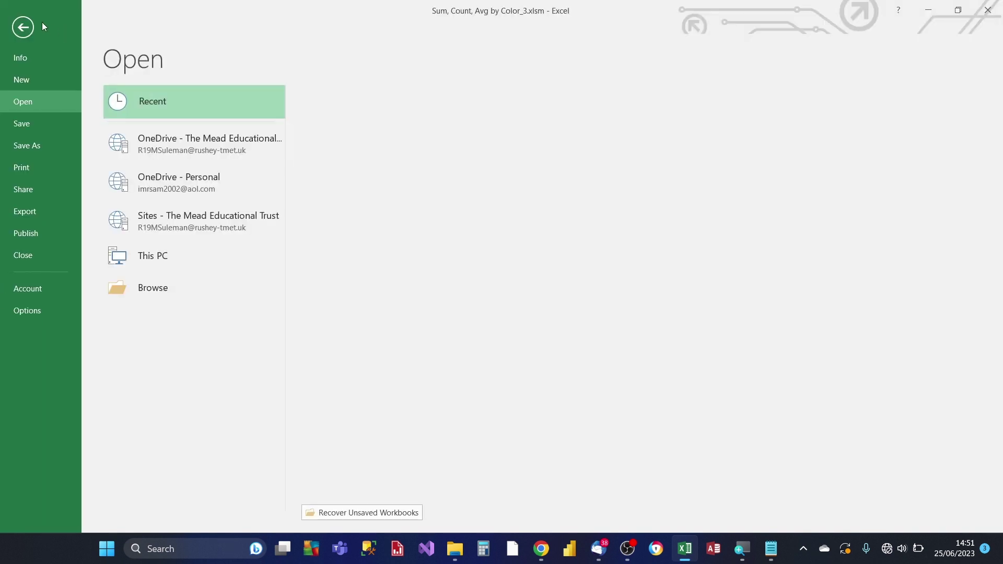
left_click(23, 25)
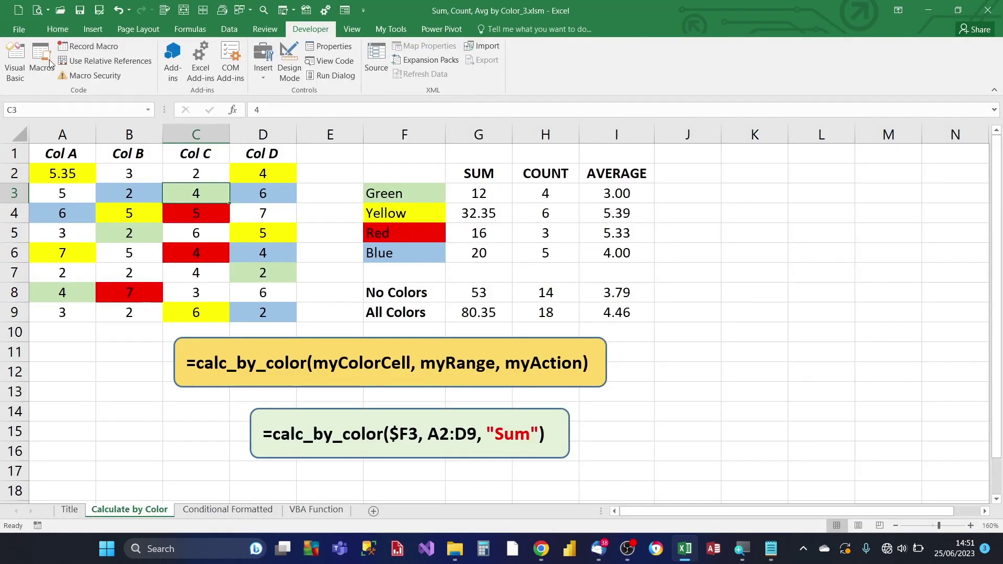
left_click(58, 29)
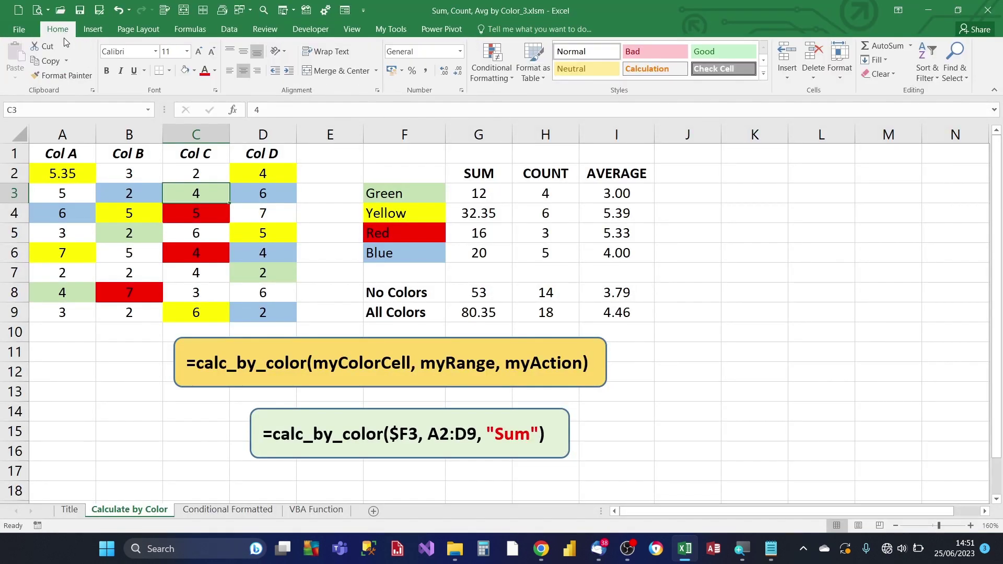
left_click(62, 75)
left_click(119, 174)
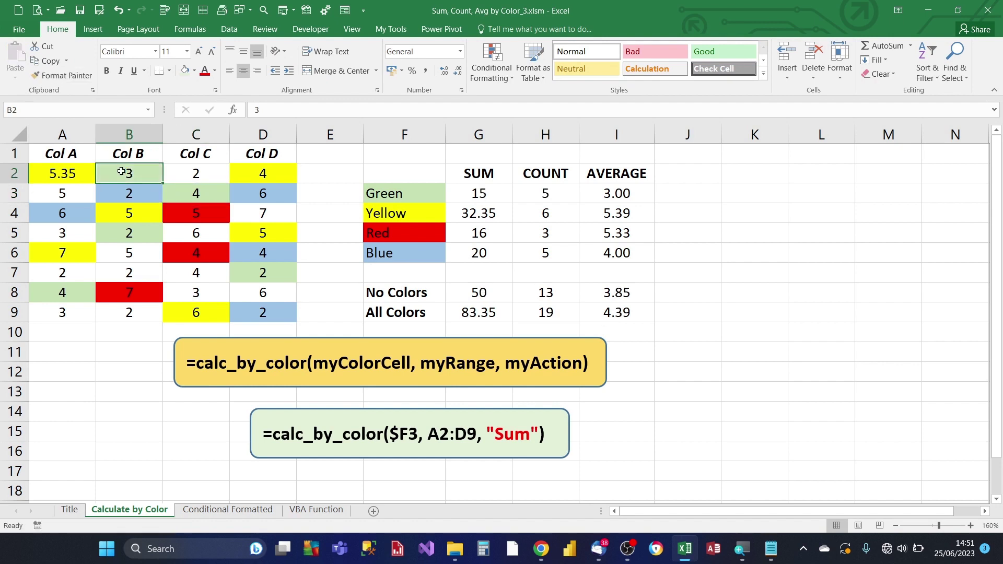
Step: Verify the recalculated Yellow SUM, Green SUM (15) and Green AVERAGE results
left_click(477, 212)
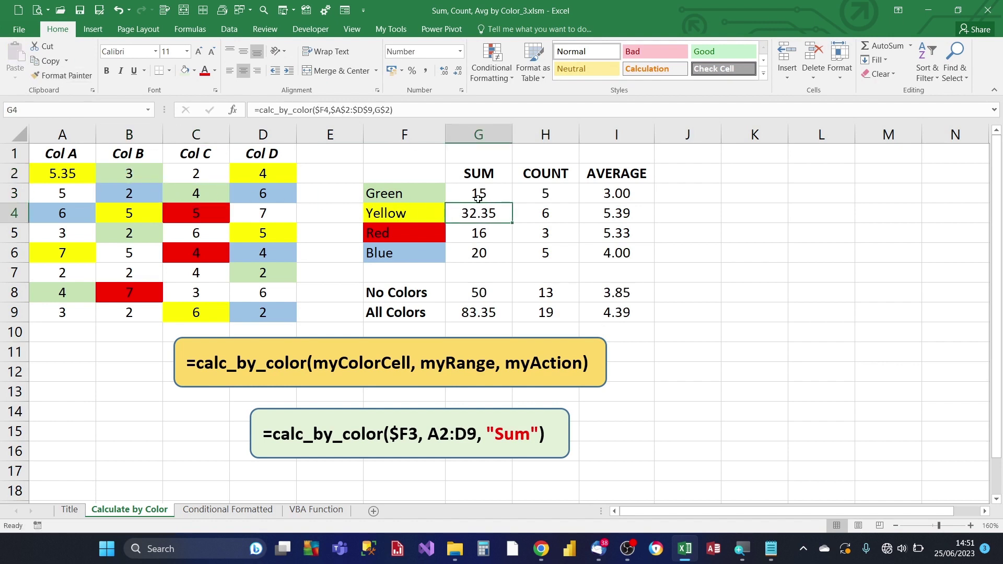
left_click(478, 196)
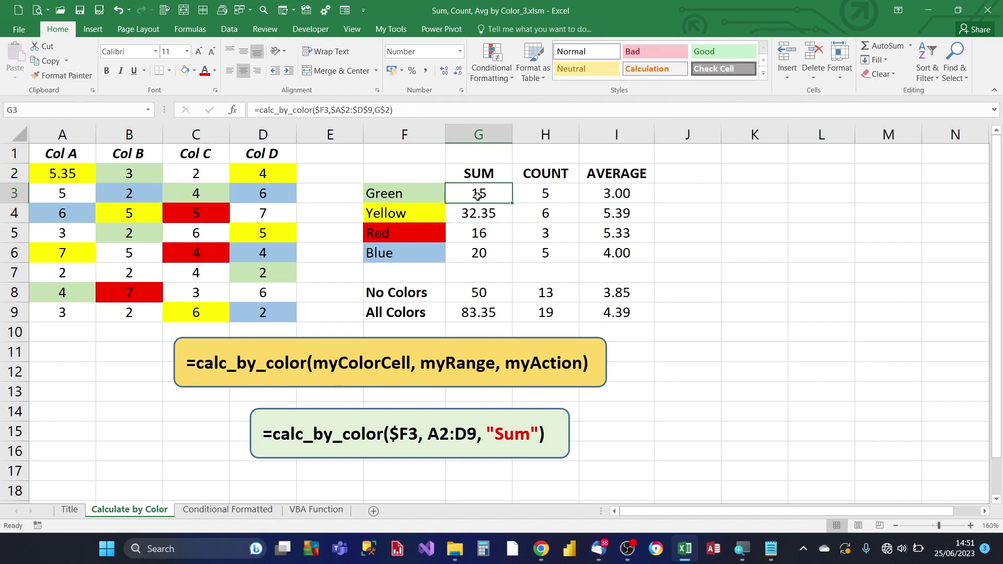
left_click(606, 199)
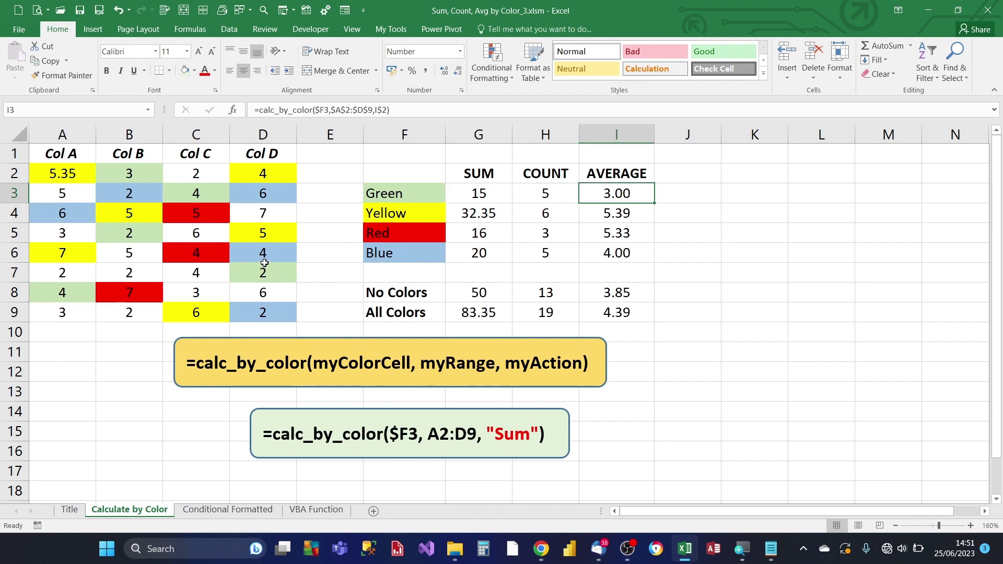
Step: Format-paint D6's blue fill onto D4 and confirm Blue SUM 27 and COUNT 6
left_click(263, 210)
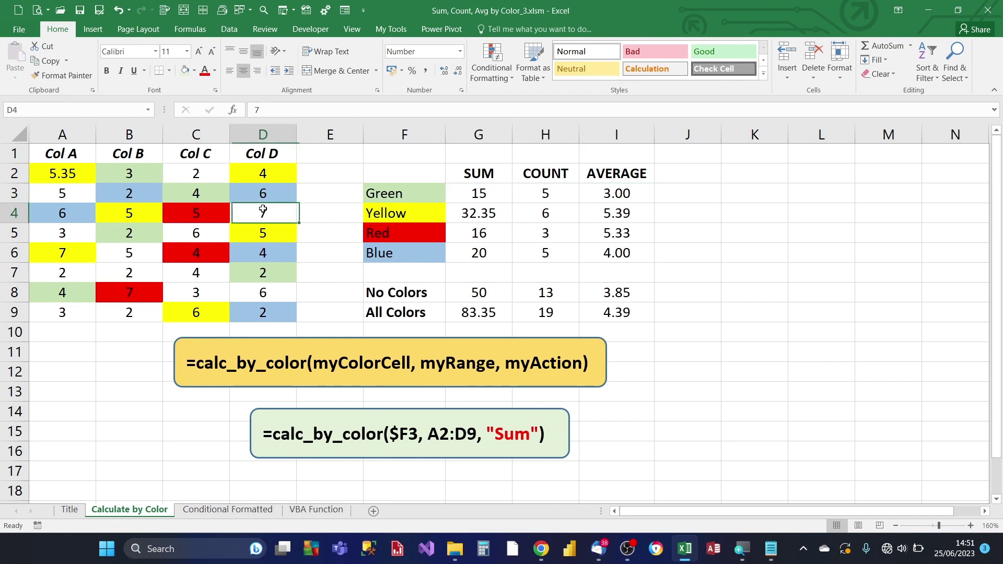
left_click(269, 256)
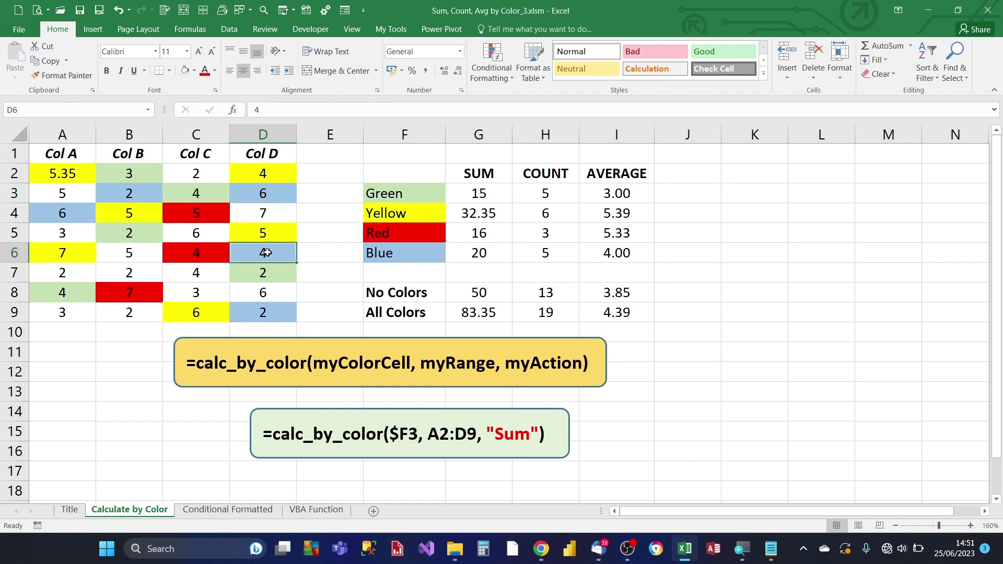
left_click(89, 80)
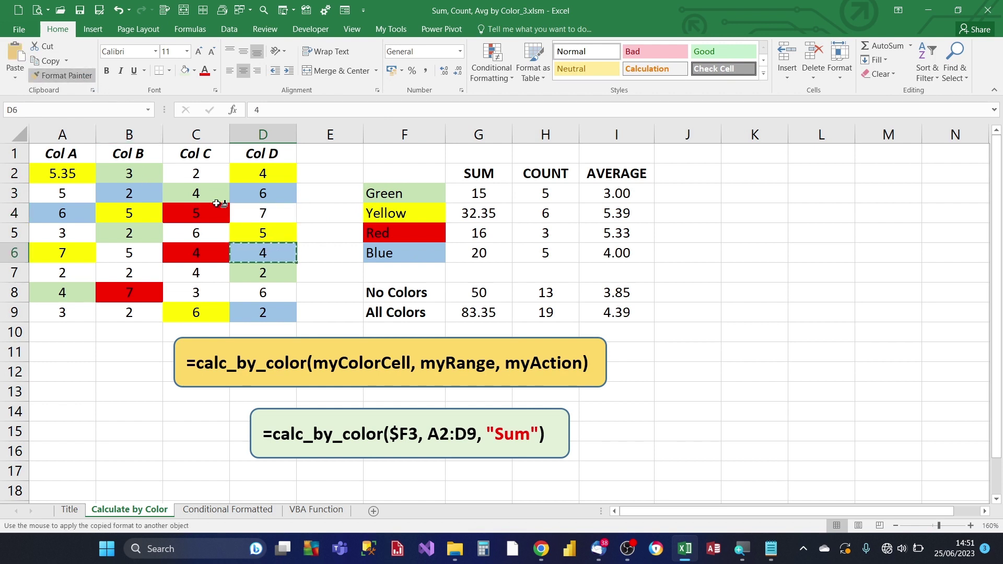
left_click(263, 213)
left_click(468, 257)
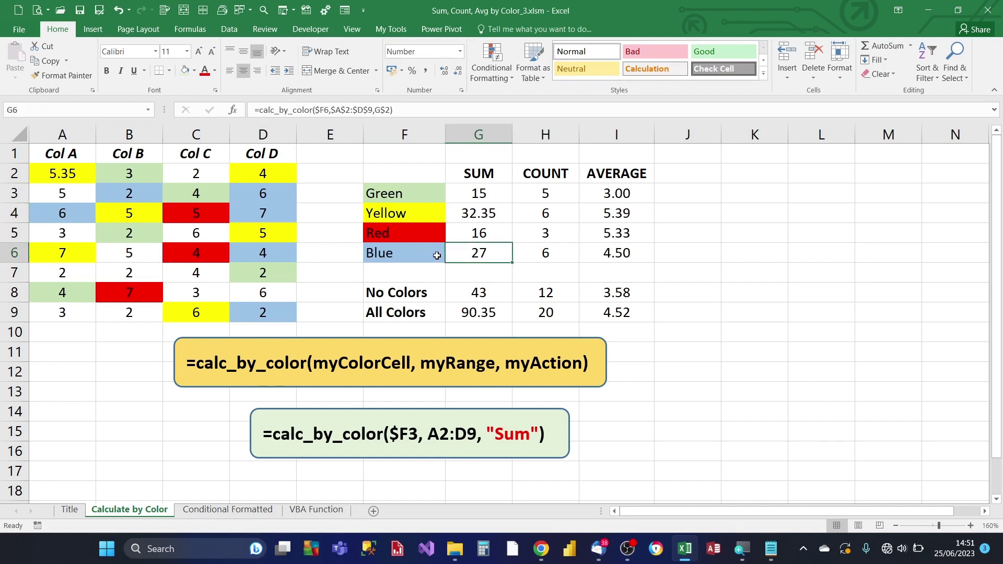
left_click(549, 257)
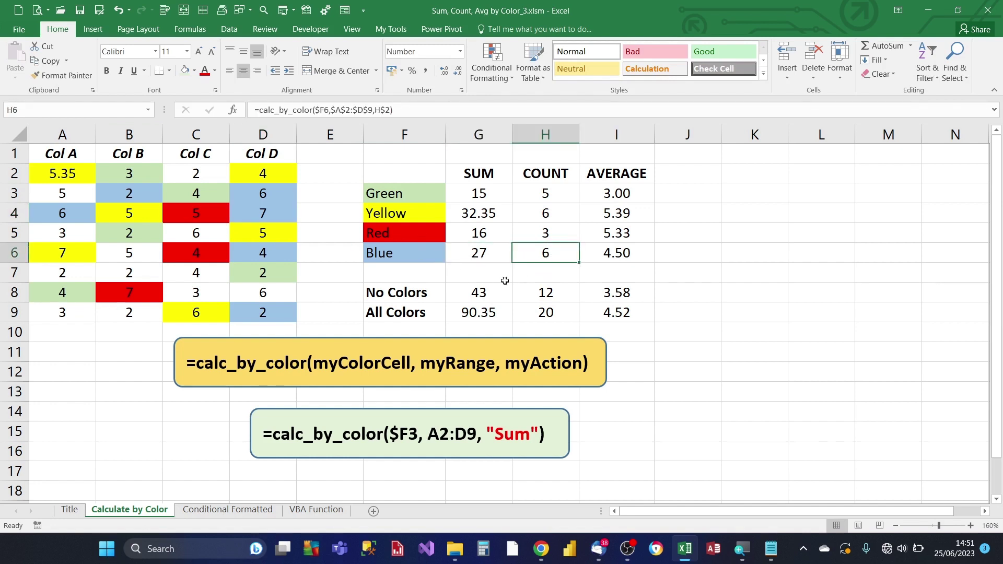